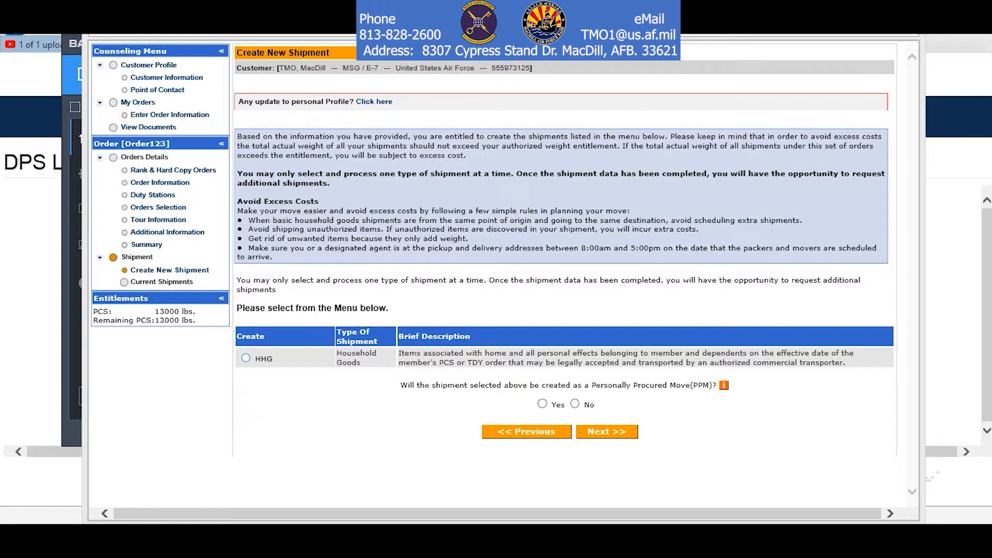
Select the Household Goods shipment type, review the PPM explanation, answer No to PPM, and continue.
{"action": "left_click", "coordinate": [246, 358]}
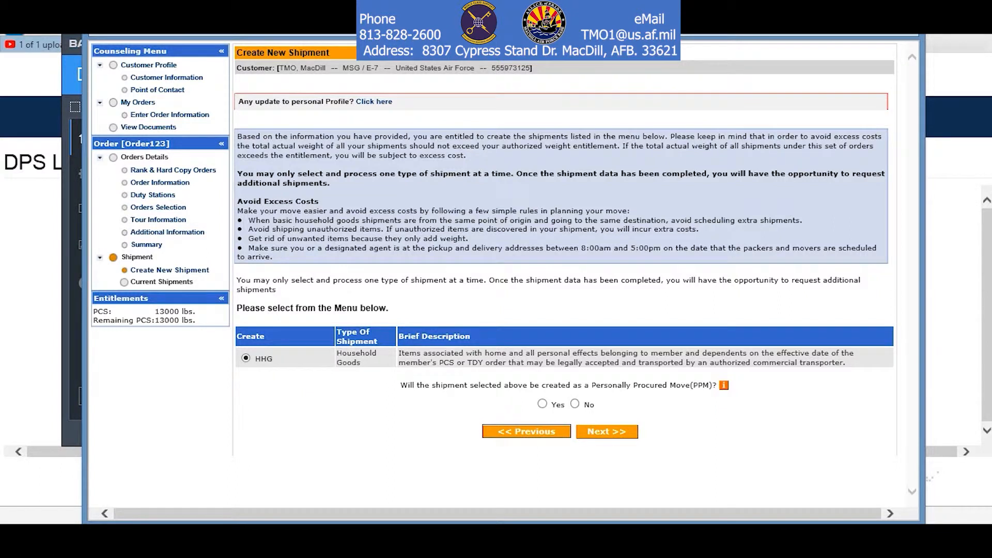
{"action": "left_click", "coordinate": [724, 385]}
{"action": "left_click_drag", "start_coordinate": [692, 295], "coordinate": [693, 323]}
{"action": "left_click", "coordinate": [695, 245]}
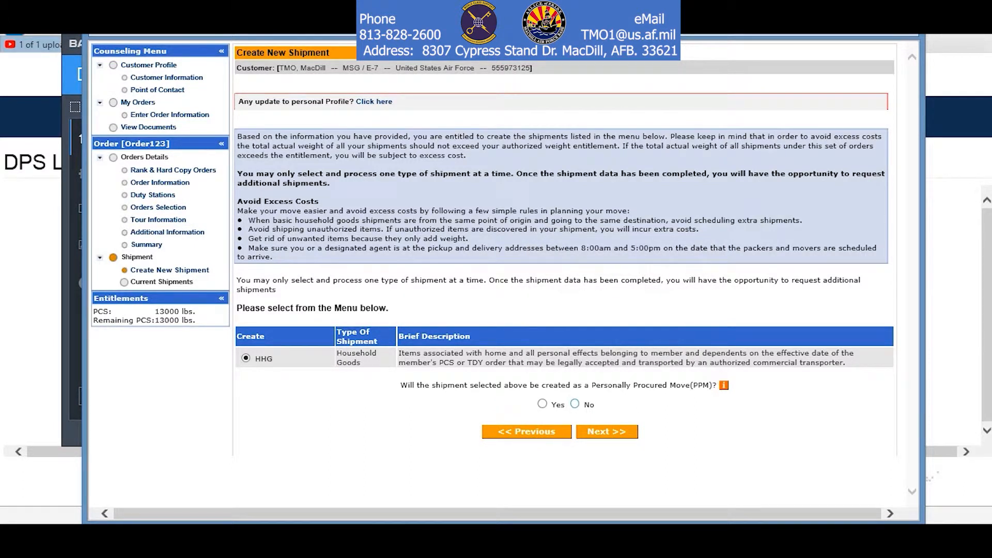
{"action": "left_click", "coordinate": [575, 404]}
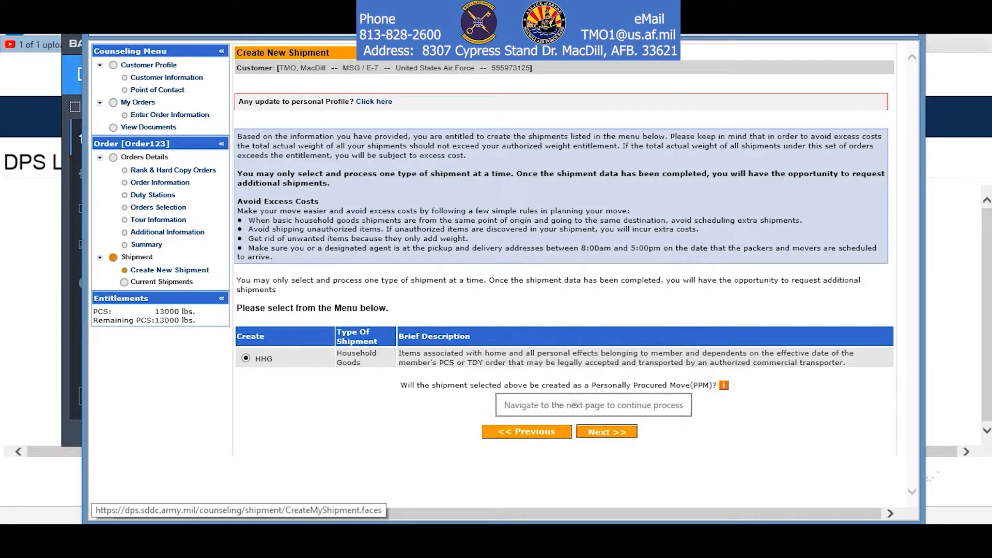
{"action": "left_click", "coordinate": [607, 431]}
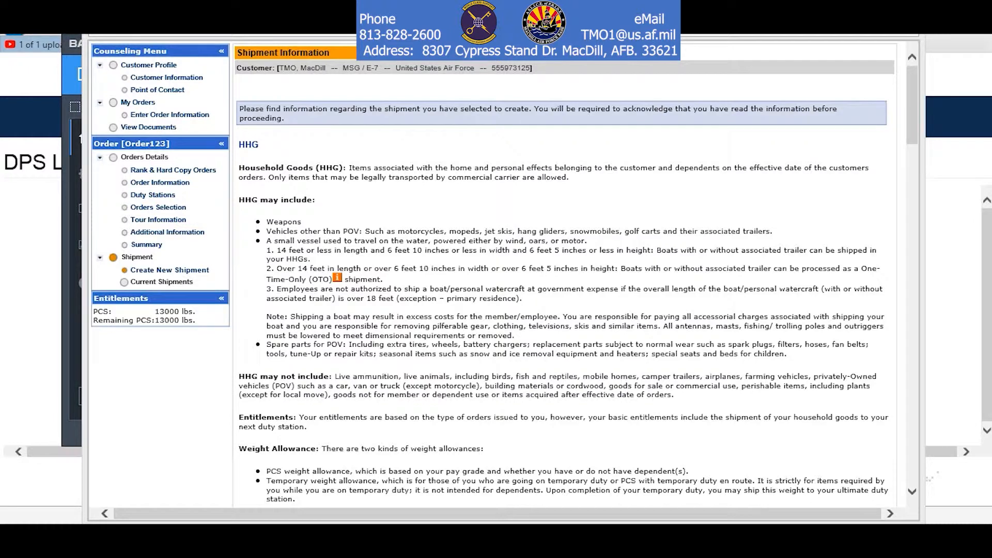
Check 'I have read and understand the above entitlement information' at the page bottom and proceed.
{"action": "scroll", "coordinate": [491, 271], "scroll_direction": "down", "scroll_amount": 6}
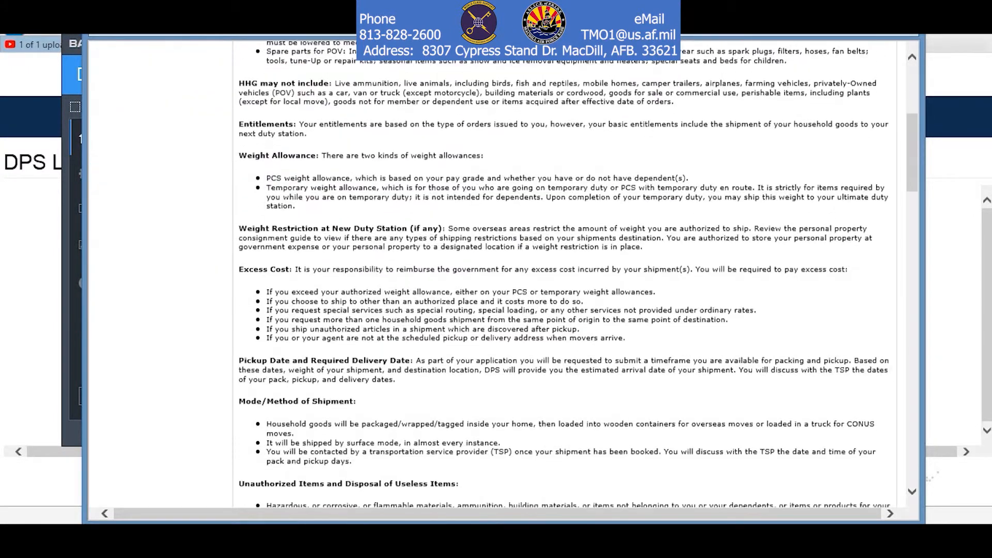
{"action": "scroll", "coordinate": [491, 271], "scroll_direction": "down", "scroll_amount": 8}
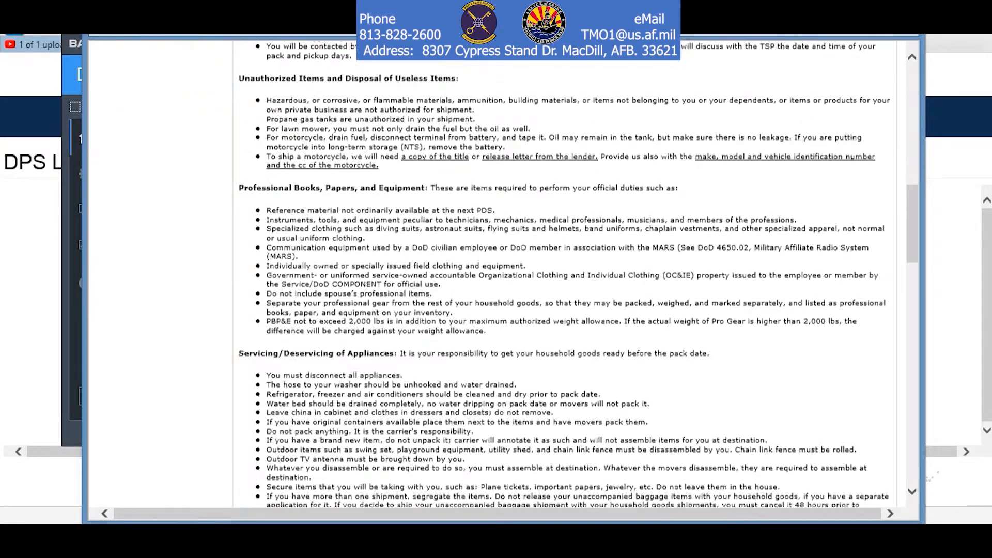
{"action": "scroll", "coordinate": [490, 271], "scroll_direction": "down", "scroll_amount": 12}
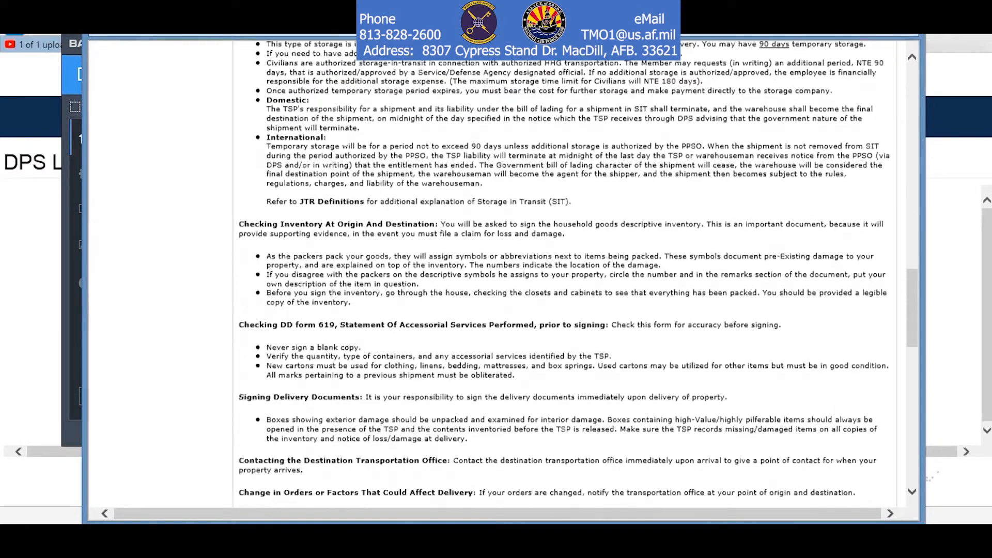
{"action": "scroll", "coordinate": [490, 271], "scroll_direction": "down", "scroll_amount": 15}
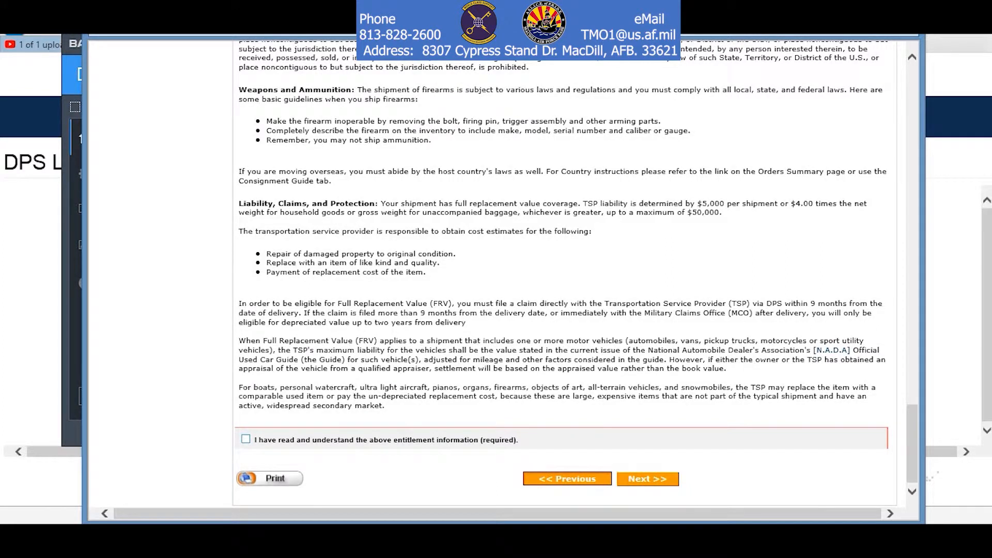
{"action": "left_click", "coordinate": [245, 439]}
{"action": "left_click", "coordinate": [647, 478]}
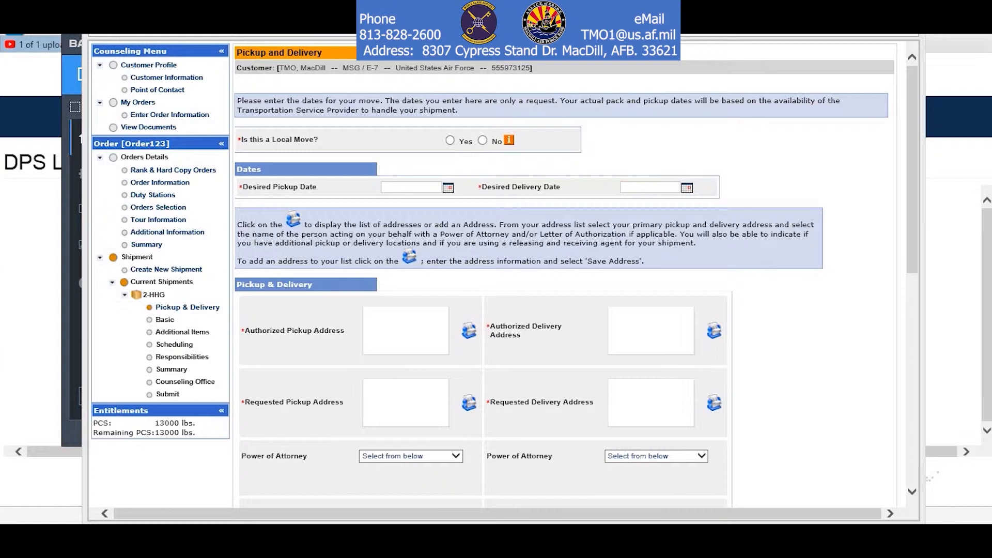
Mark the move as not local and set the desired pickup date to 01-Apr-2019.
{"action": "left_click", "coordinate": [482, 140]}
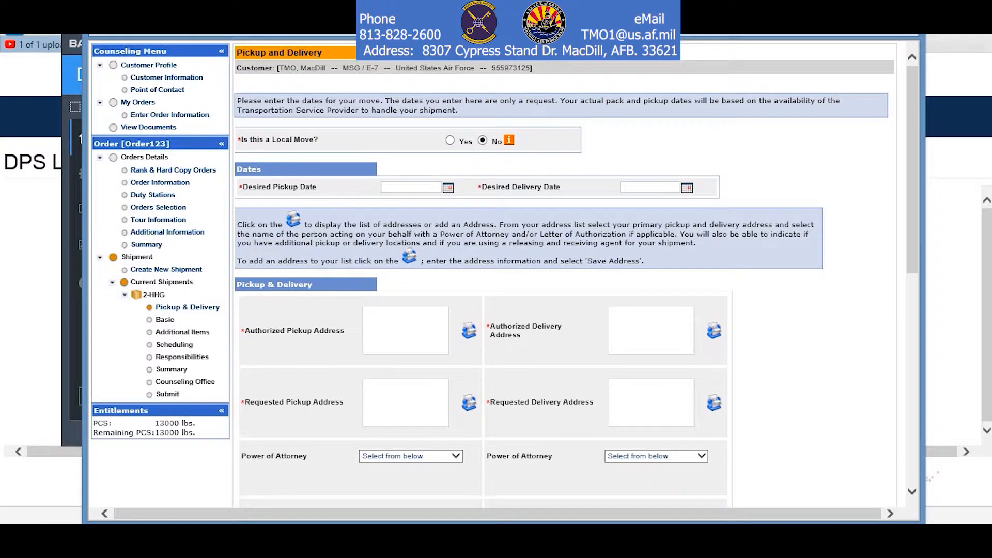
{"action": "left_click", "coordinate": [448, 187]}
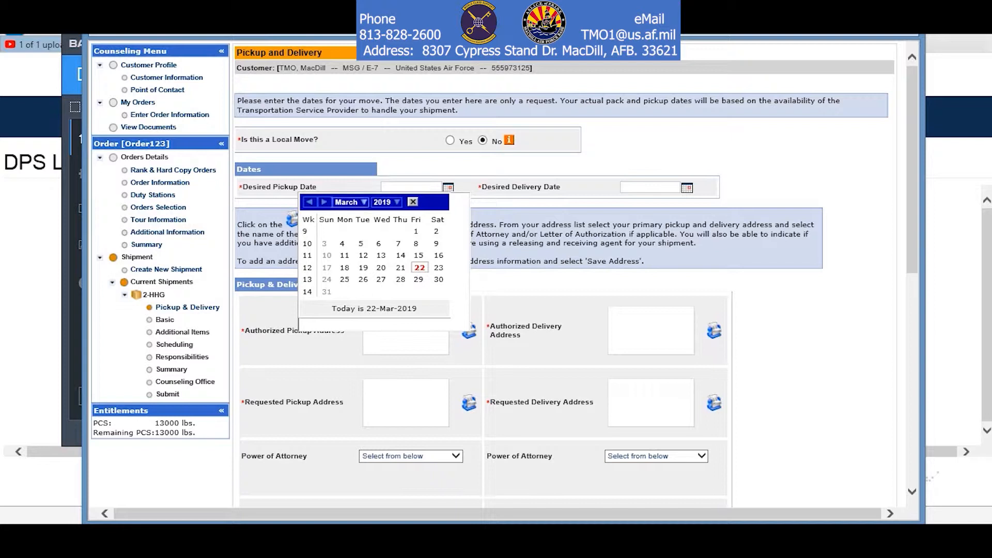
{"action": "left_click", "coordinate": [349, 201]}
{"action": "left_click", "coordinate": [347, 252]}
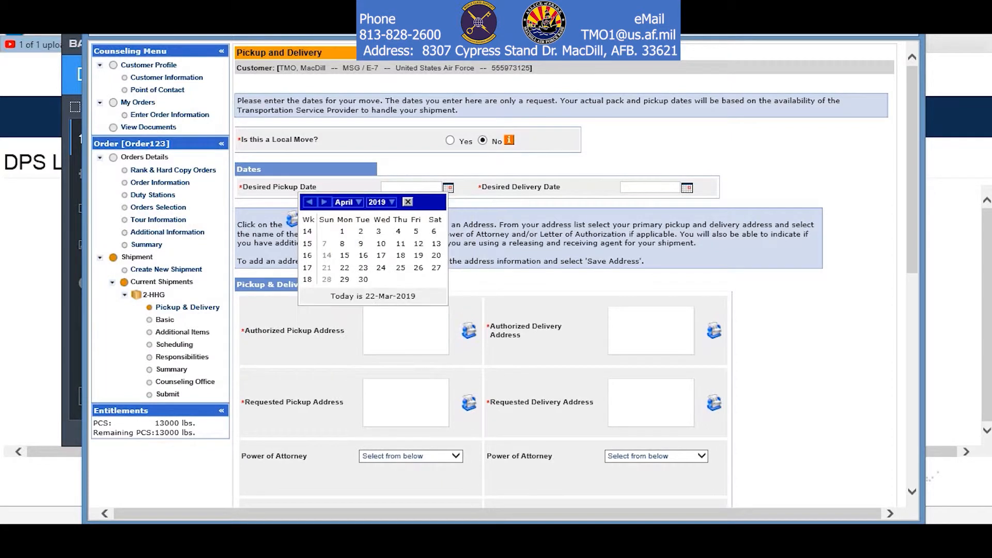
{"action": "left_click", "coordinate": [342, 231]}
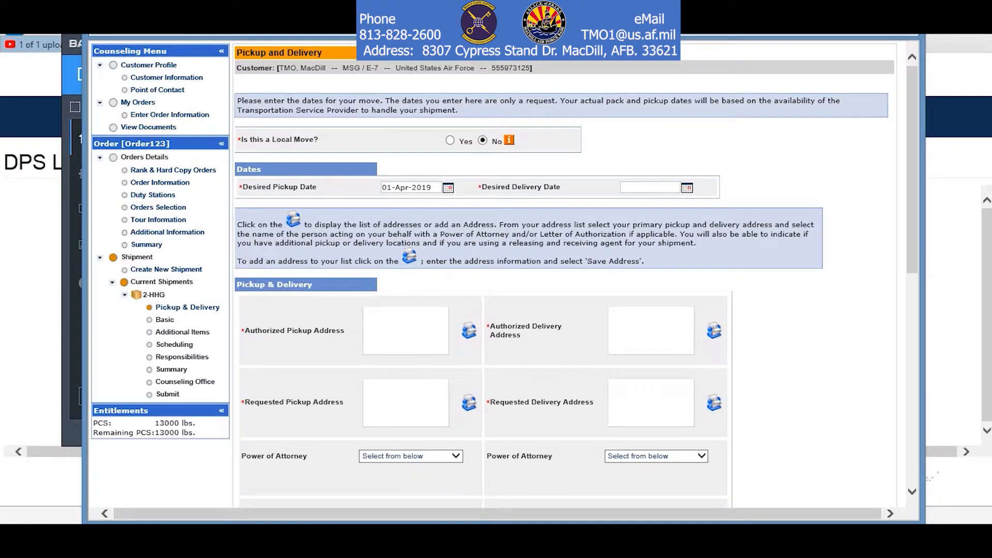
Set the desired delivery date to 15-Apr-2019 and bring up the authorized pickup address list.
{"action": "left_click", "coordinate": [687, 187]}
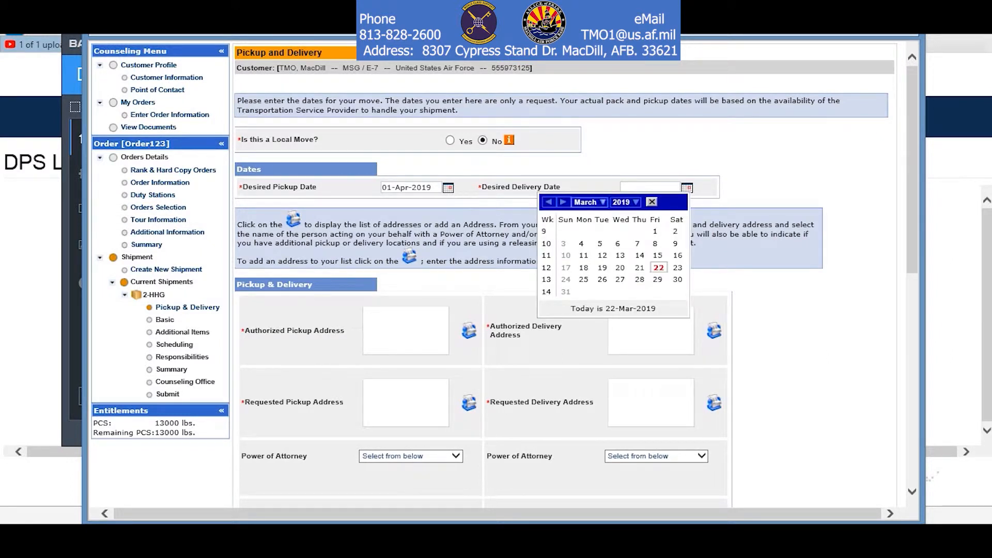
{"action": "left_click", "coordinate": [588, 202]}
{"action": "left_click", "coordinate": [587, 253]}
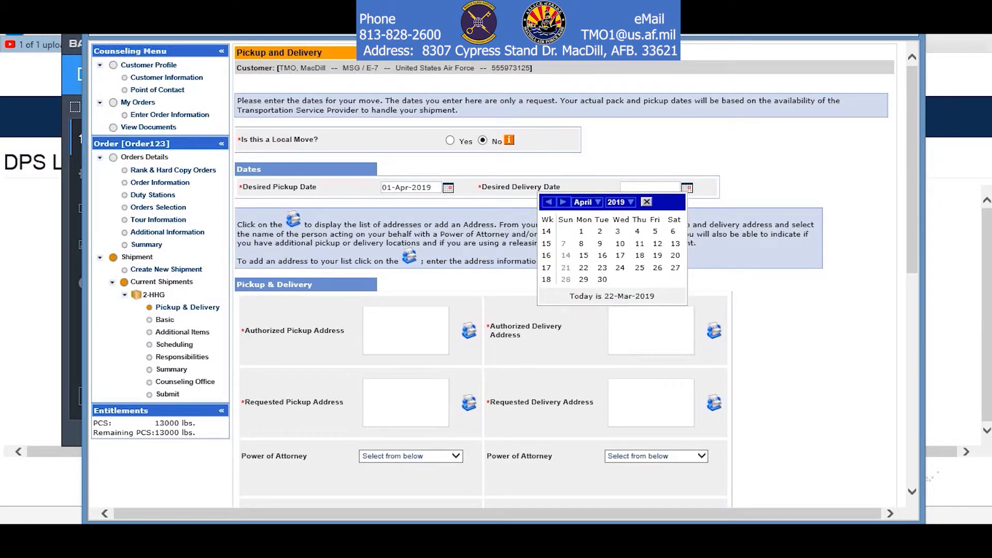
{"action": "left_click", "coordinate": [583, 255]}
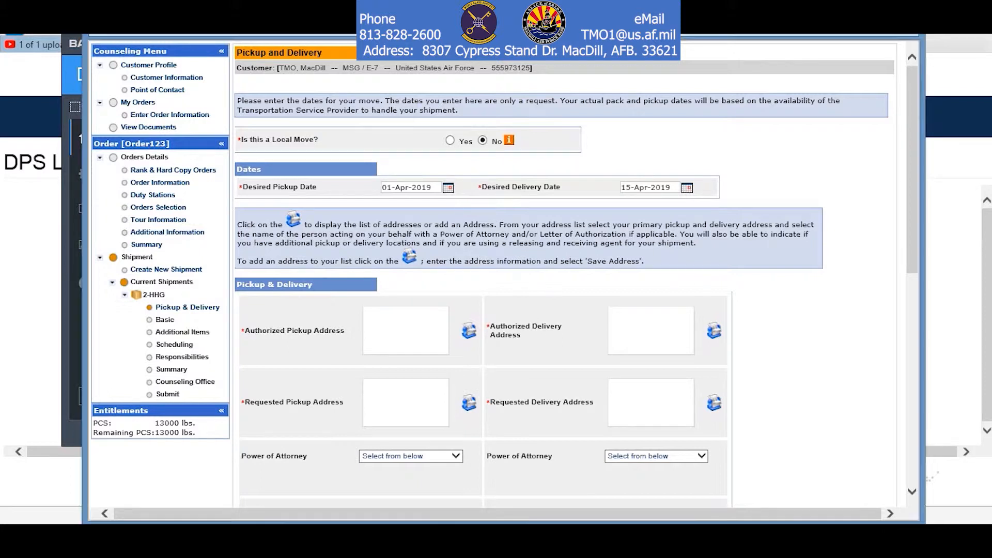
{"action": "left_click", "coordinate": [469, 331]}
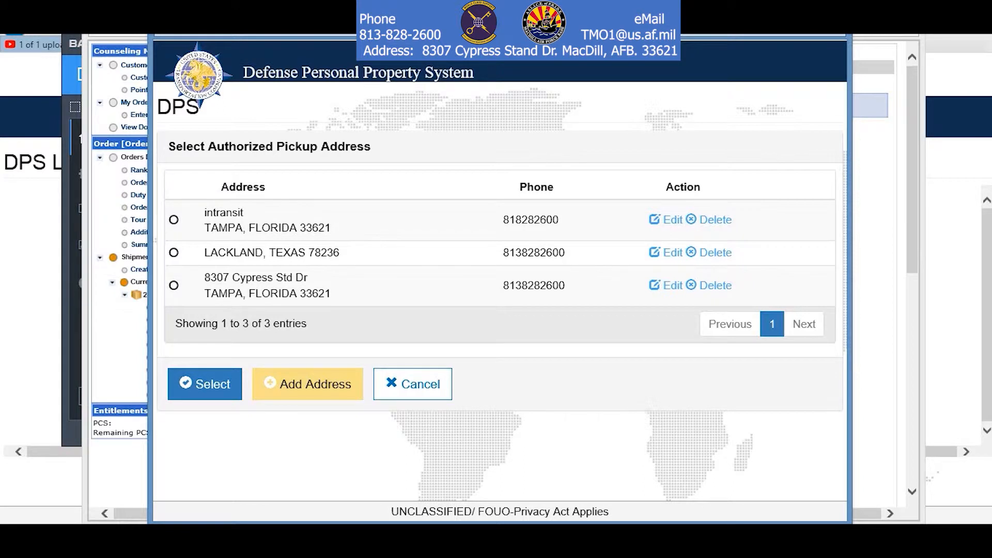
Add a new address with its street line, phone number and zip 33621 (Tampa, Florida).
{"action": "left_click", "coordinate": [308, 384]}
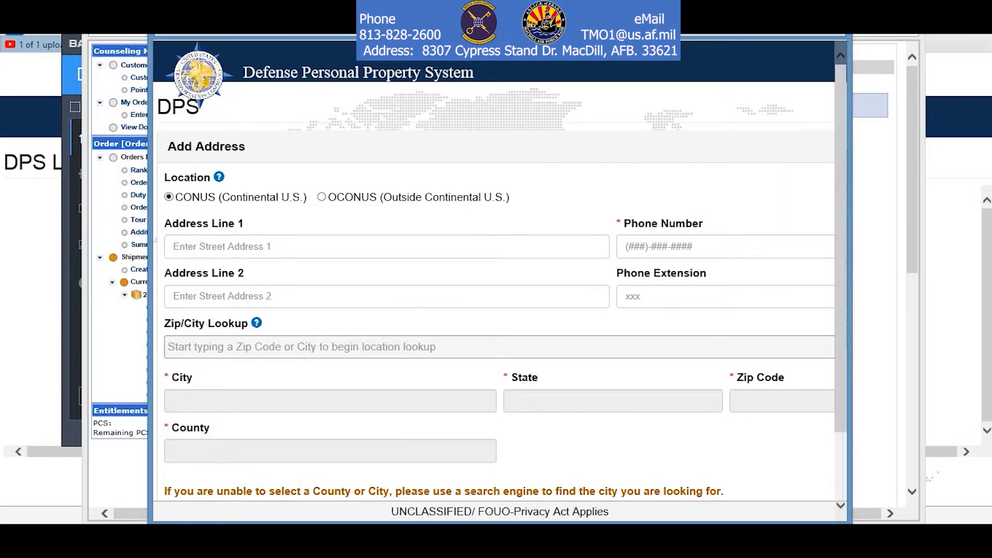
{"action": "left_click", "coordinate": [289, 246]}
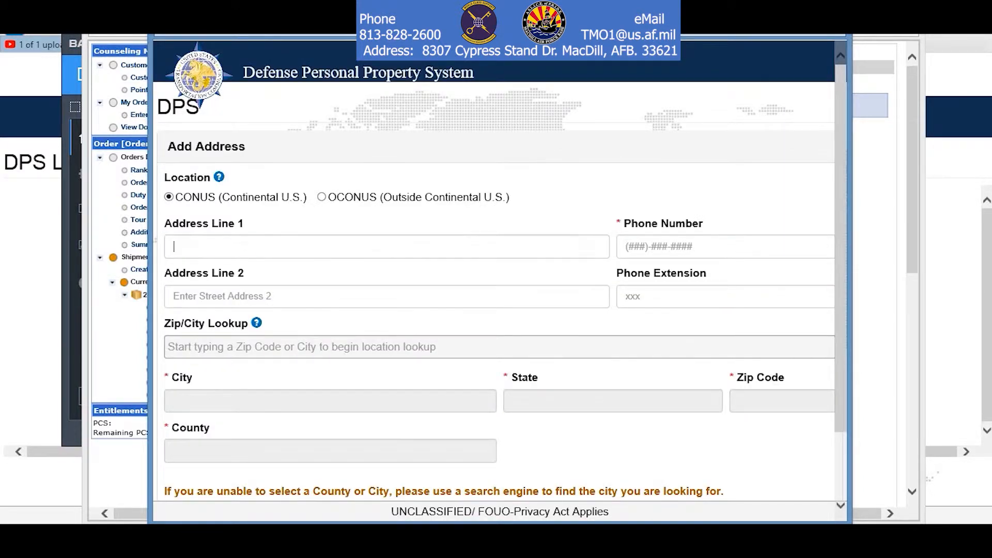
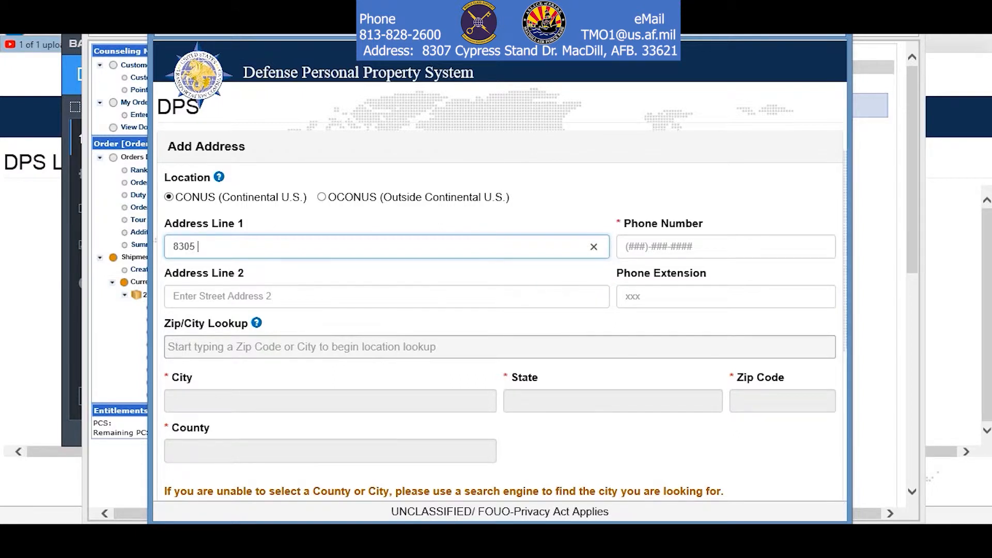
{"action": "key", "text": "Tab"}
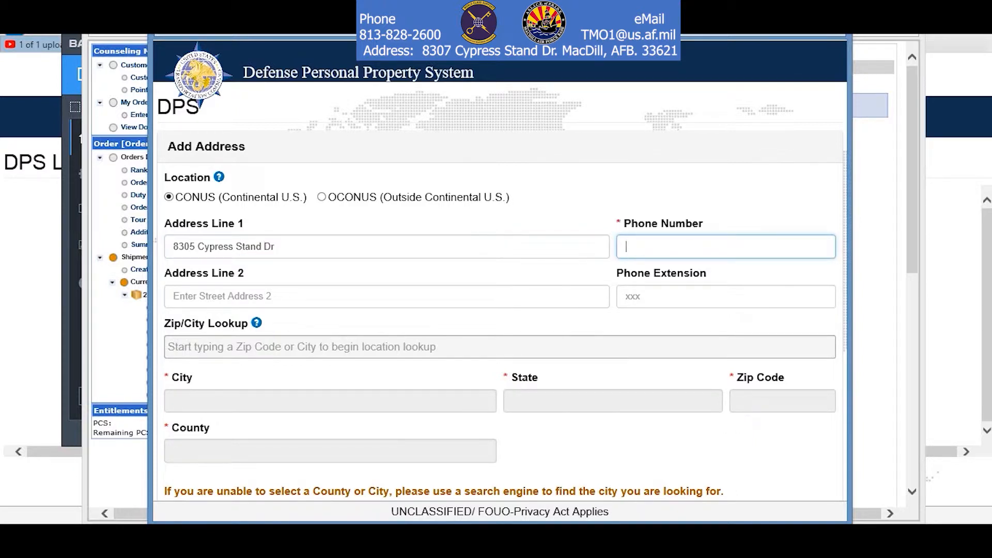
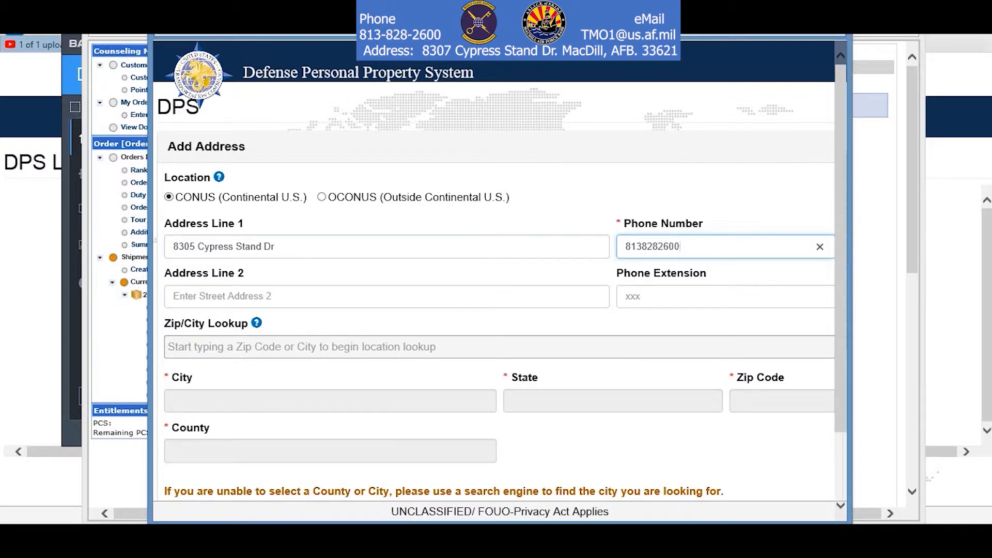
{"action": "left_click", "coordinate": [168, 347]}
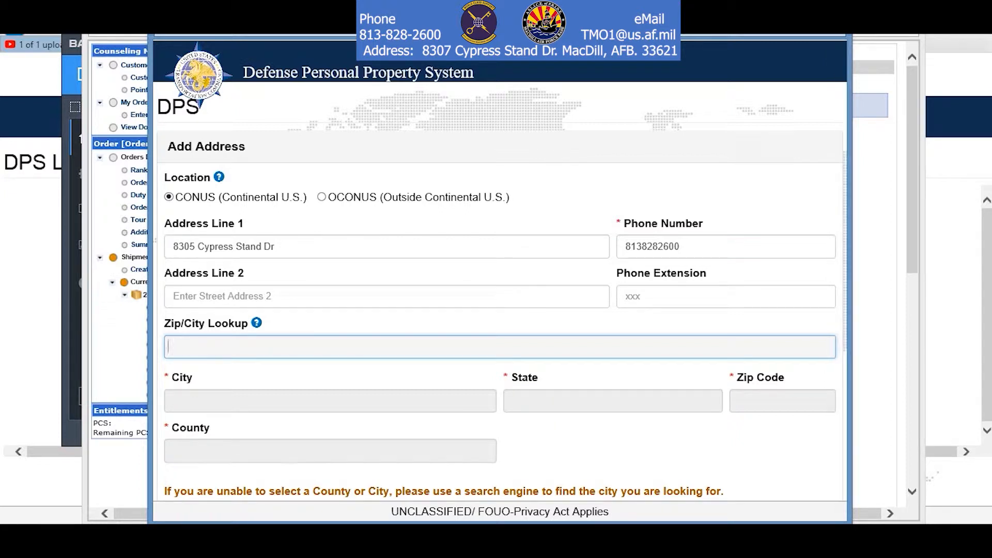
{"action": "type", "text": "33621"}
{"action": "key", "text": "Return"}
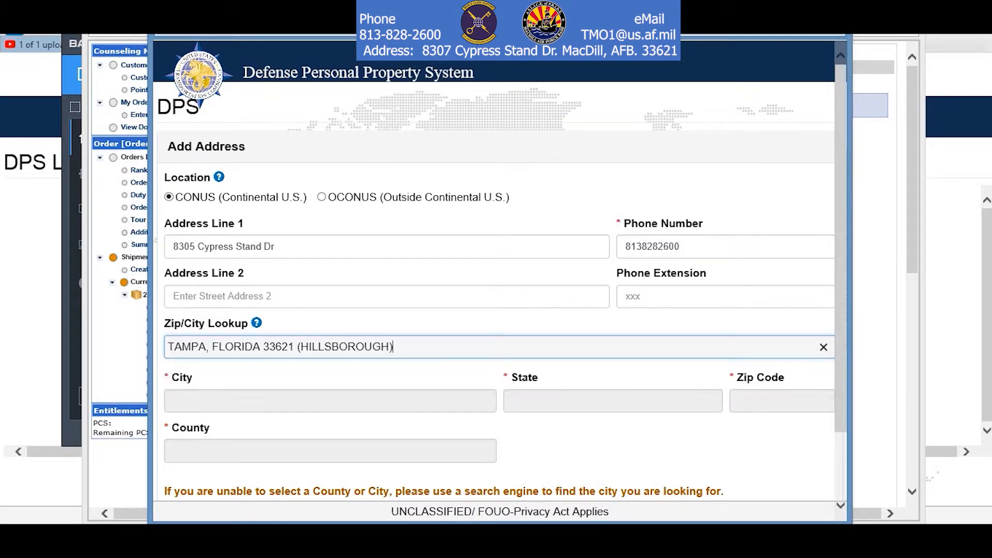
Save the new Tampa address and select it as the authorized pickup address.
{"action": "scroll", "coordinate": [494, 310], "scroll_direction": "down", "scroll_amount": 3}
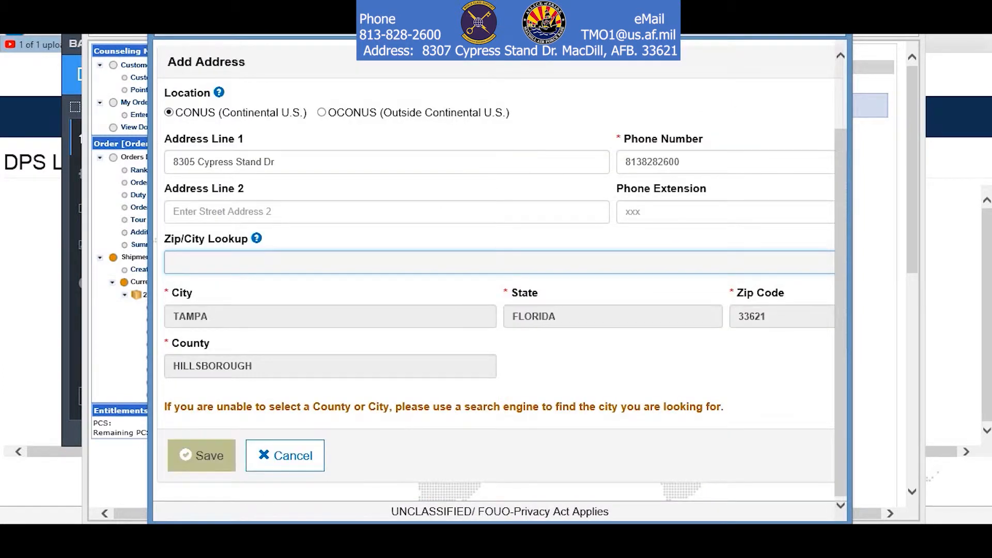
{"action": "left_click", "coordinate": [202, 455]}
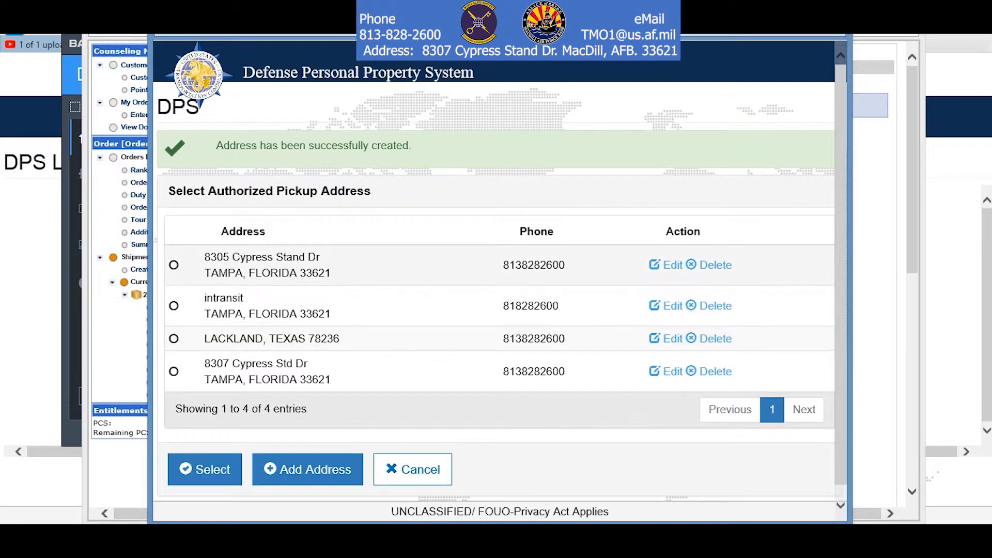
{"action": "left_click", "coordinate": [174, 265]}
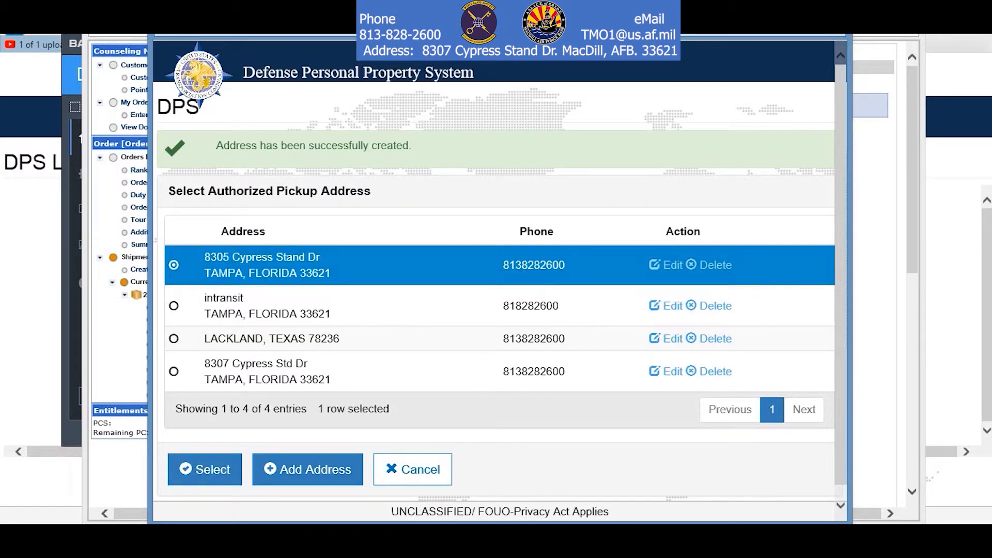
{"action": "left_click", "coordinate": [205, 469]}
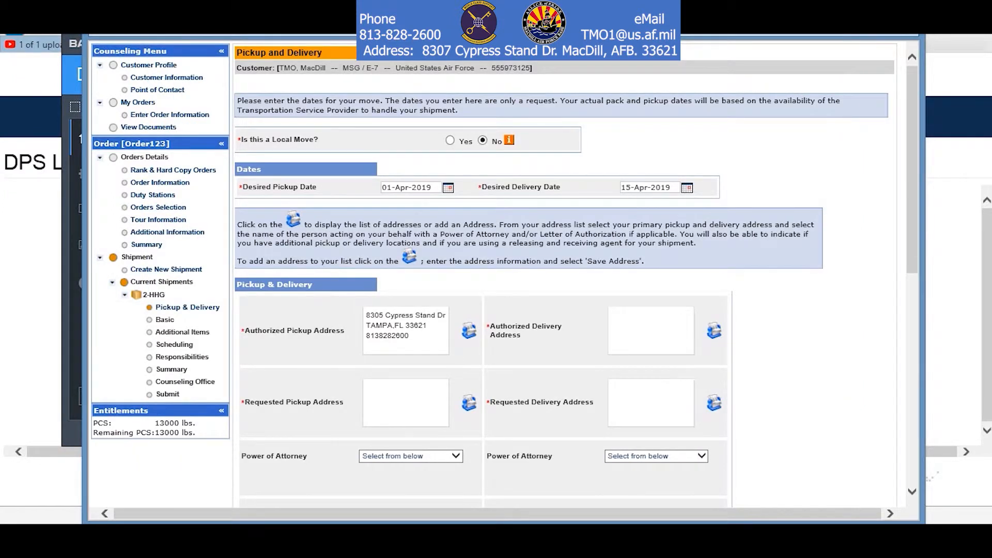
Set the new Tampa address as the requested pickup address.
{"action": "left_click", "coordinate": [469, 403]}
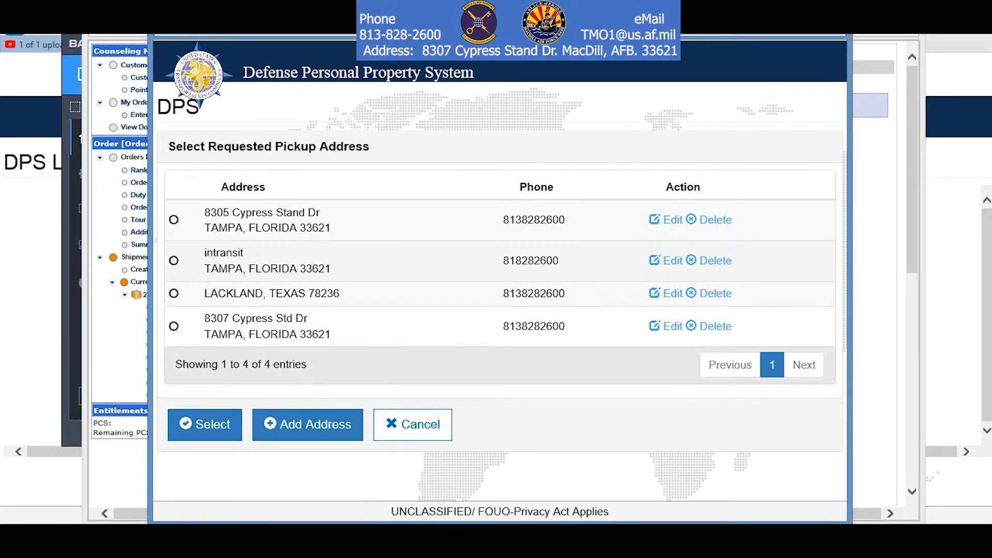
{"action": "left_click", "coordinate": [173, 220]}
{"action": "left_click", "coordinate": [204, 425]}
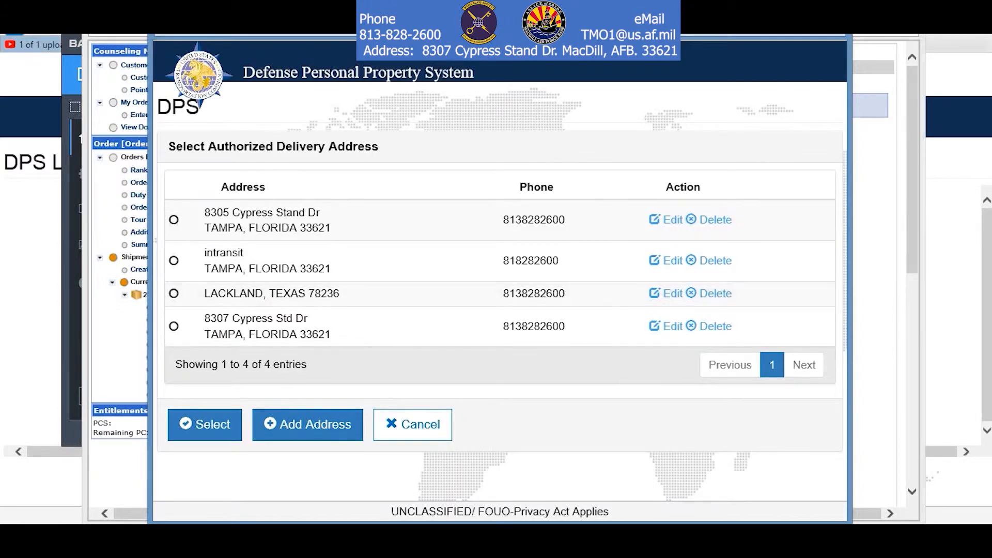
Start a new delivery address with a phone number and the Lackland, Texas 78236 city lookup.
{"action": "left_click", "coordinate": [308, 425]}
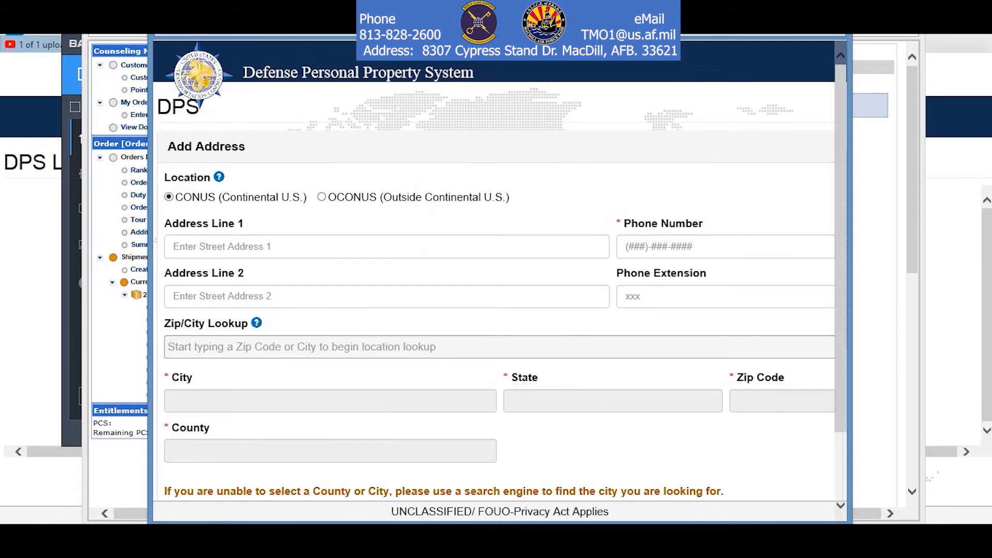
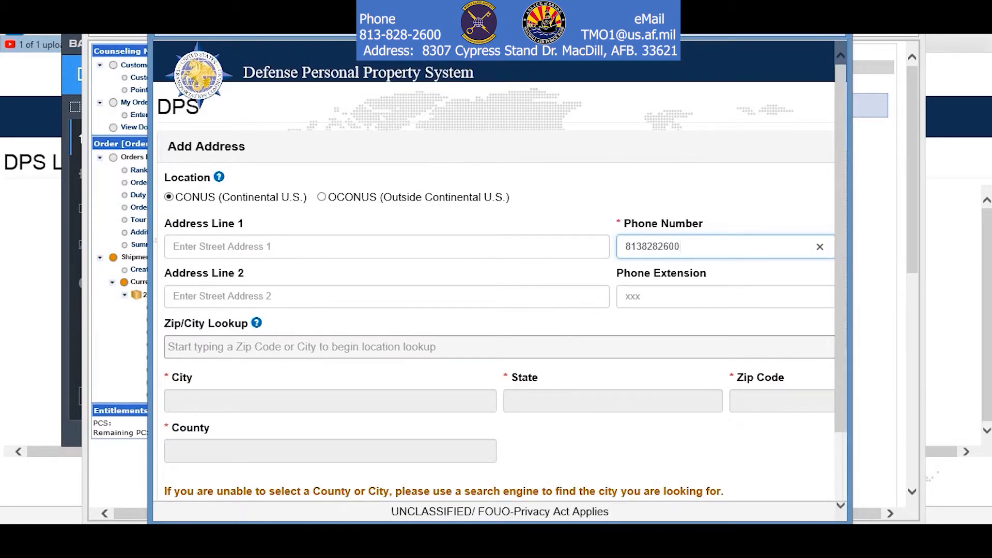
{"action": "left_click", "coordinate": [302, 346]}
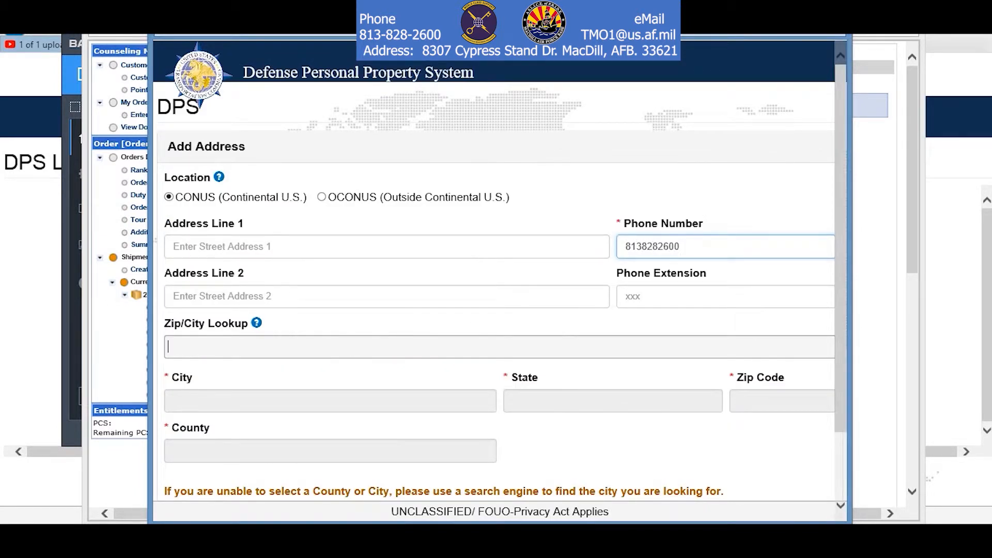
{"action": "type", "text": "lackland"}
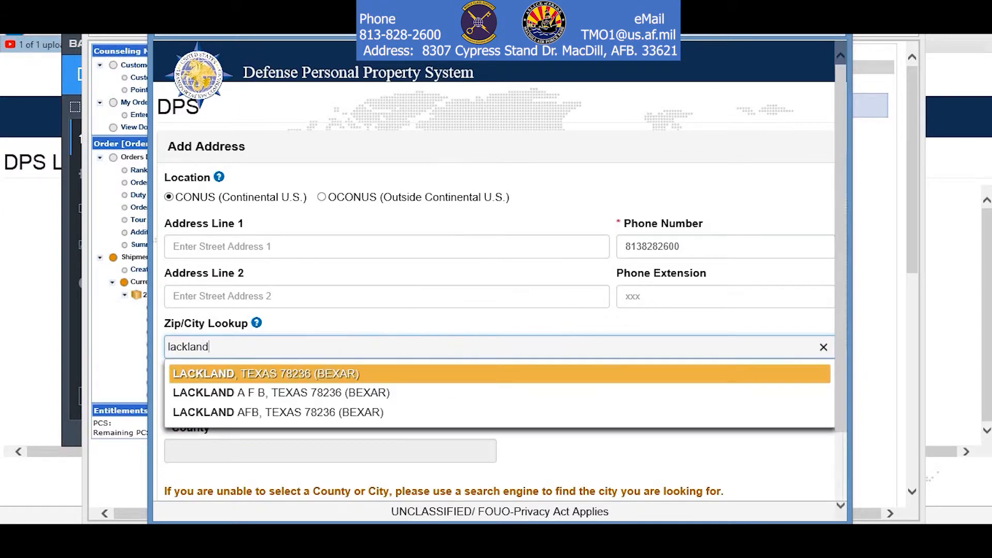
{"action": "key", "text": "Return"}
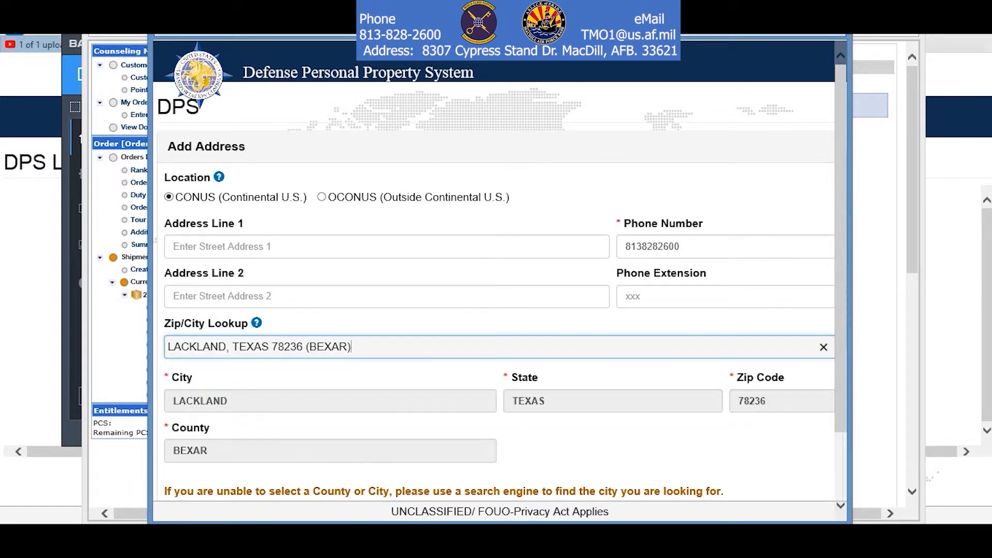
Save the Lackland address and select it as the authorized delivery address.
{"action": "scroll", "coordinate": [499, 279], "scroll_direction": "down", "scroll_amount": 2}
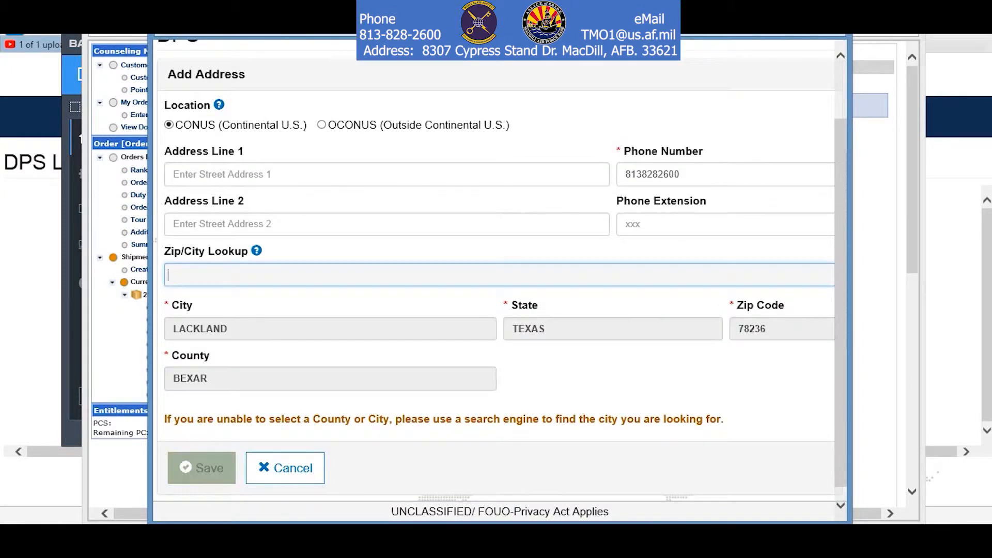
{"action": "left_click", "coordinate": [202, 468]}
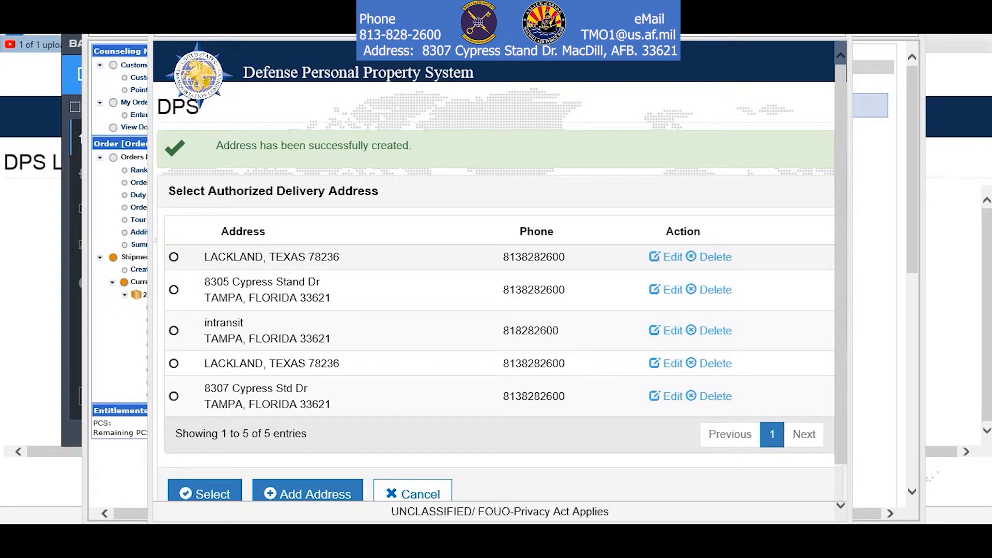
{"action": "left_click", "coordinate": [173, 256]}
{"action": "left_click", "coordinate": [205, 493]}
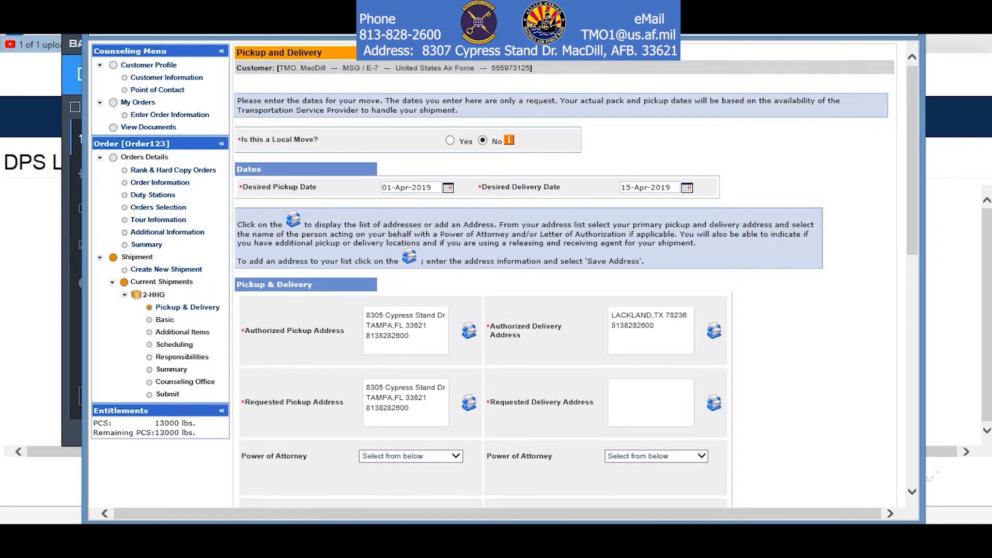
Review the in-transit address explanation, then bring up the In-Transit/Emergency Contact address list.
{"action": "left_click", "coordinate": [713, 402]}
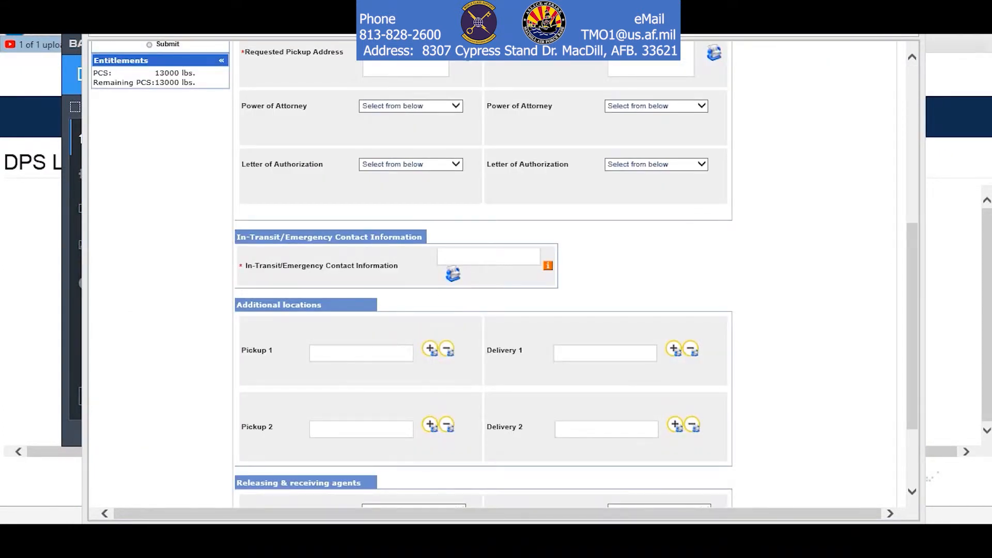
{"action": "left_click", "coordinate": [548, 266]}
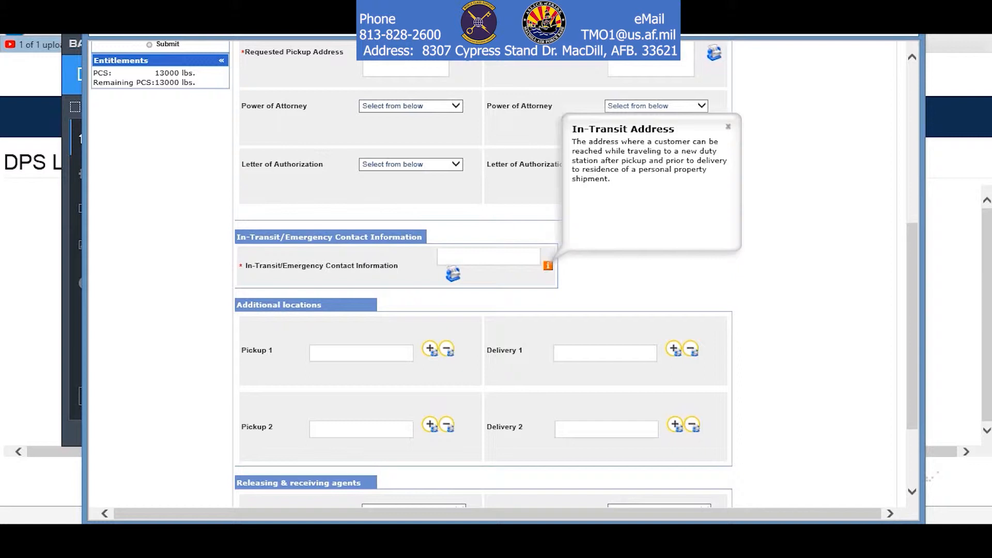
{"action": "left_click", "coordinate": [727, 127]}
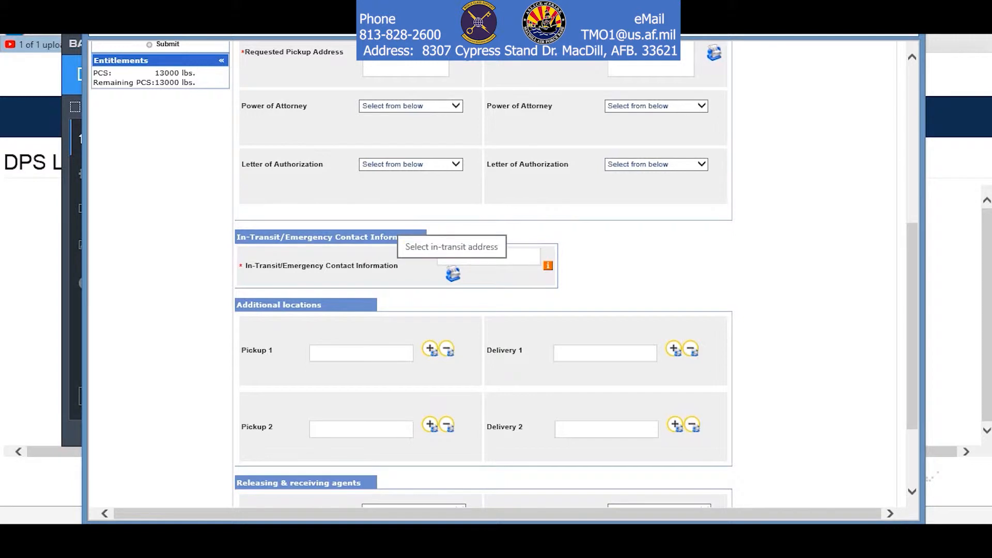
{"action": "left_click", "coordinate": [453, 273]}
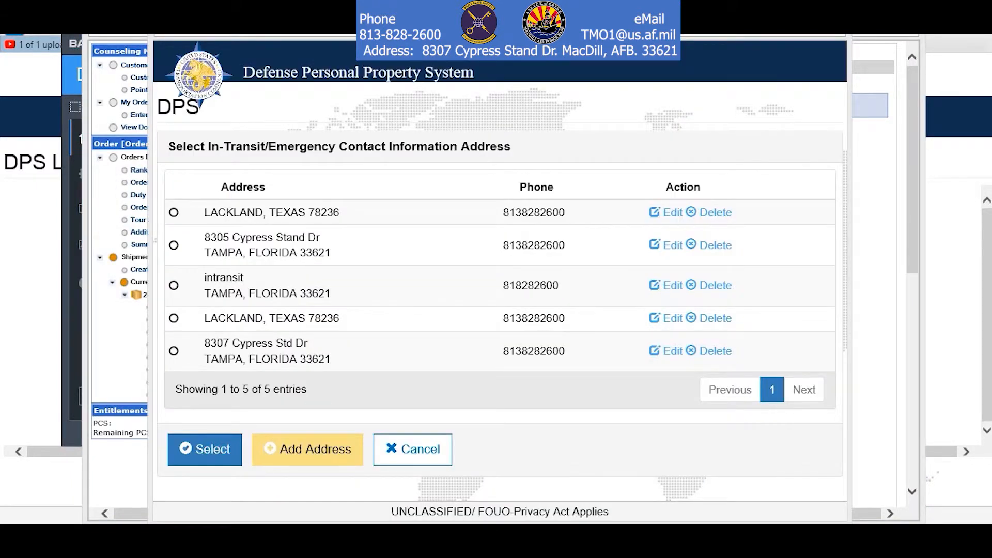
Add a new address, entering its street line and a phone number.
{"action": "left_click", "coordinate": [307, 449]}
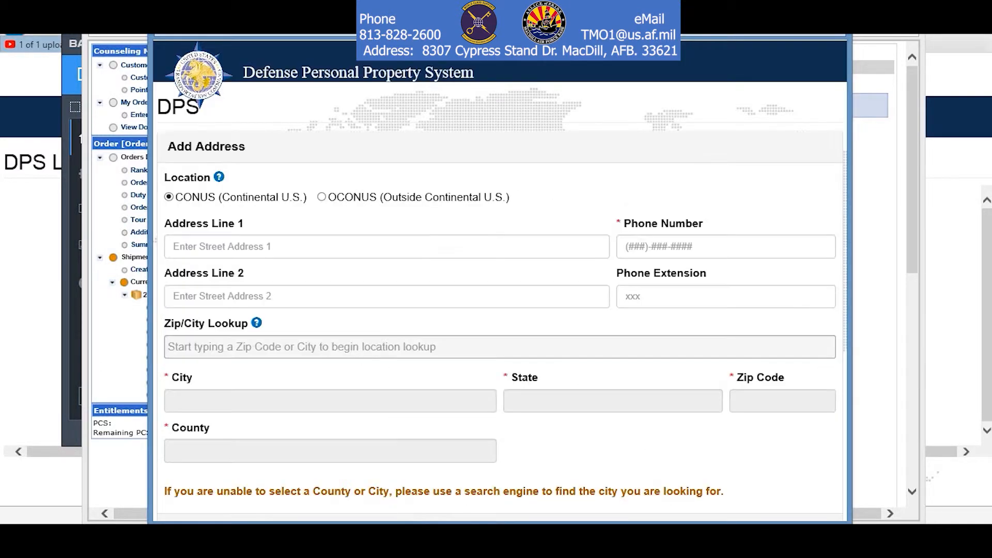
{"action": "left_click", "coordinate": [386, 246]}
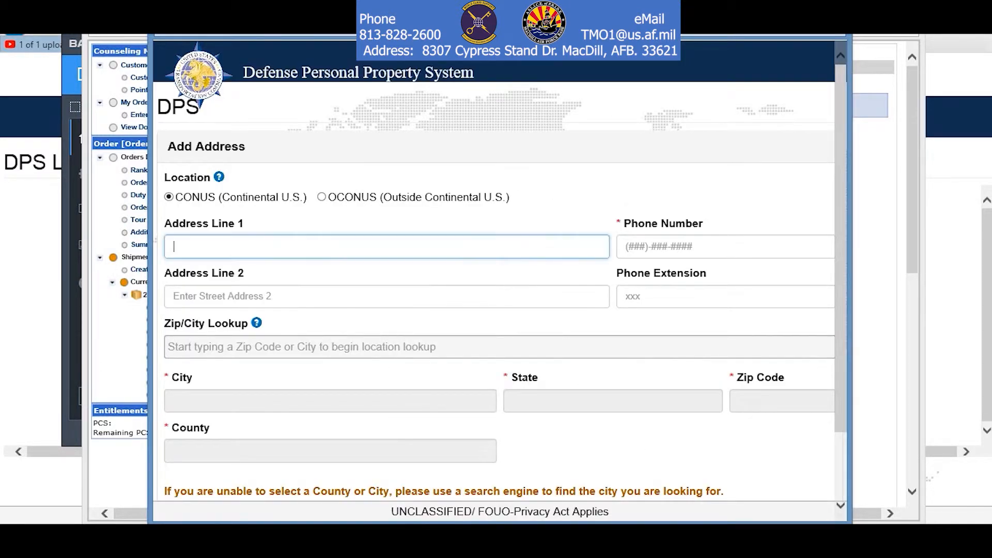
{"action": "type", "text": "123 intre"}
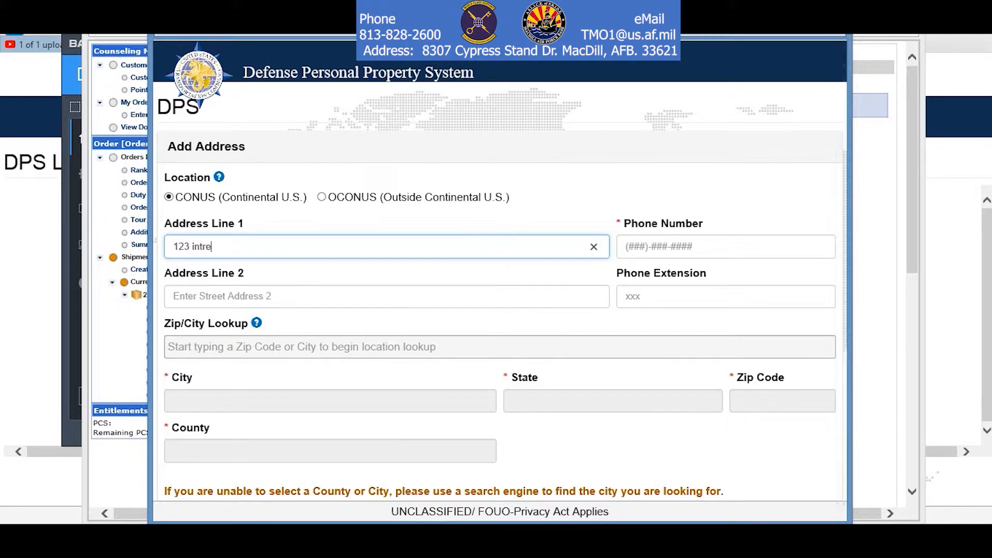
{"action": "key", "text": "BackSpace"}
{"action": "type", "text": "ansit"}
{"action": "key", "text": "Tab"}
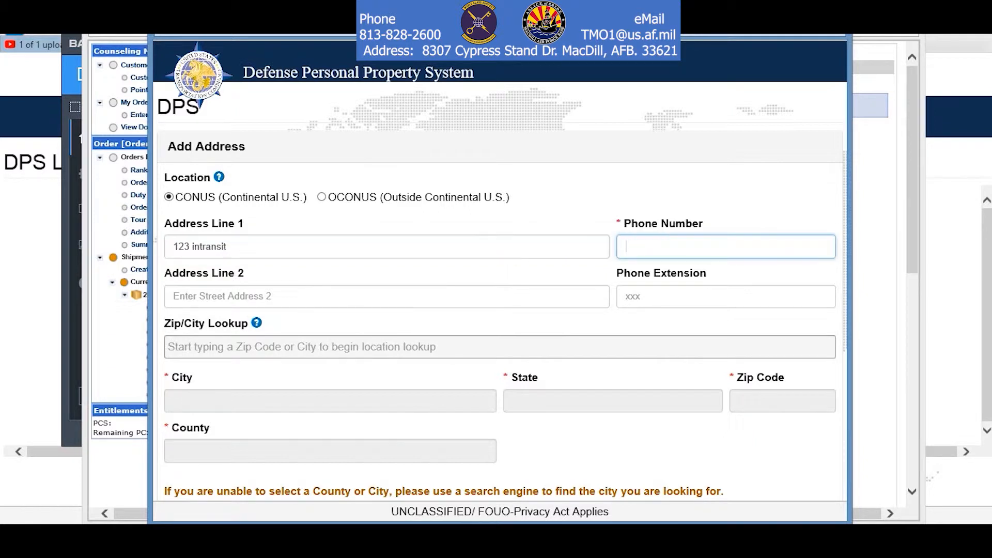
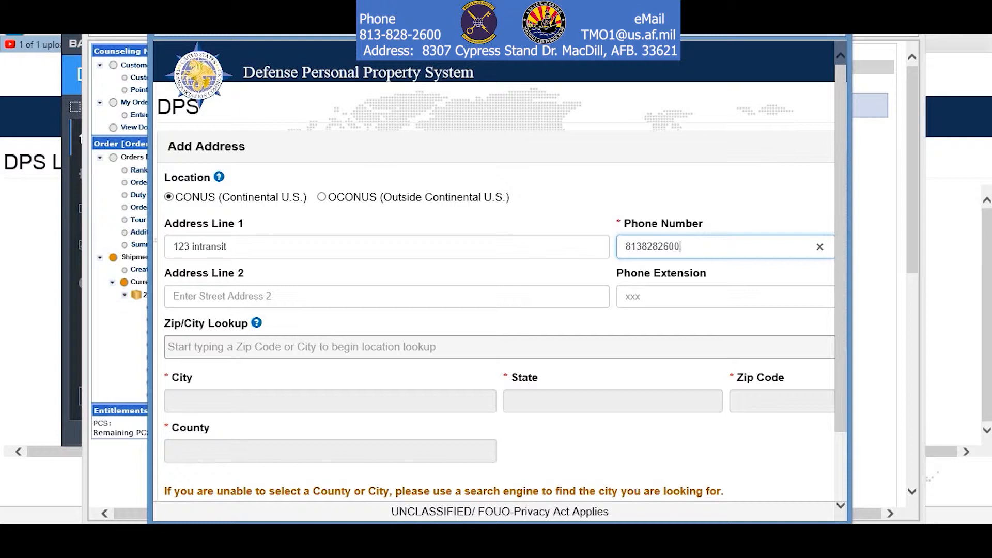
Look up zip 33621 (Tampa, Florida), save the address, and select it as the in-transit contact.
{"action": "left_click", "coordinate": [302, 347]}
{"action": "type", "text": "33621"}
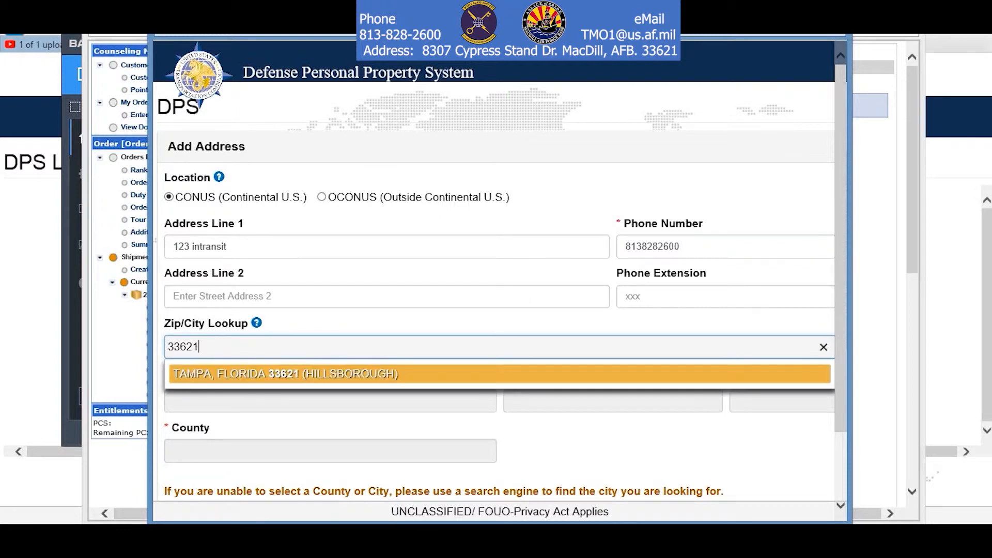
{"action": "key", "text": "Return"}
{"action": "scroll", "coordinate": [496, 320], "scroll_direction": "down", "scroll_amount": 3}
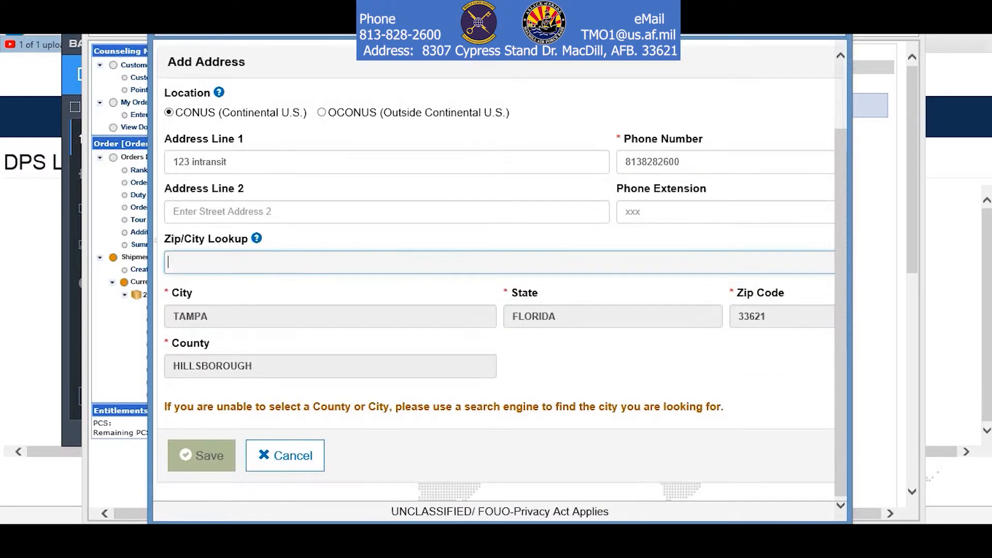
{"action": "left_click", "coordinate": [201, 455]}
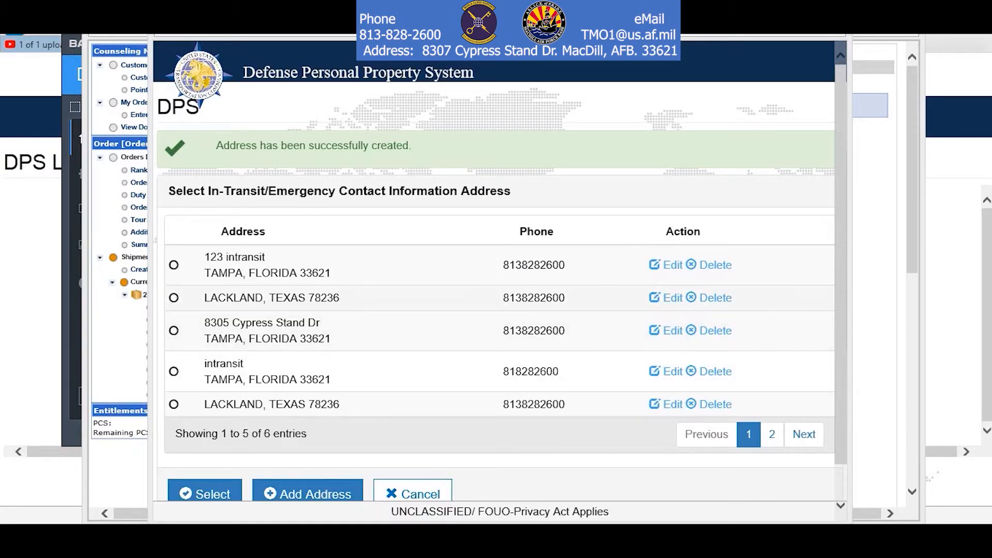
{"action": "left_click", "coordinate": [173, 265]}
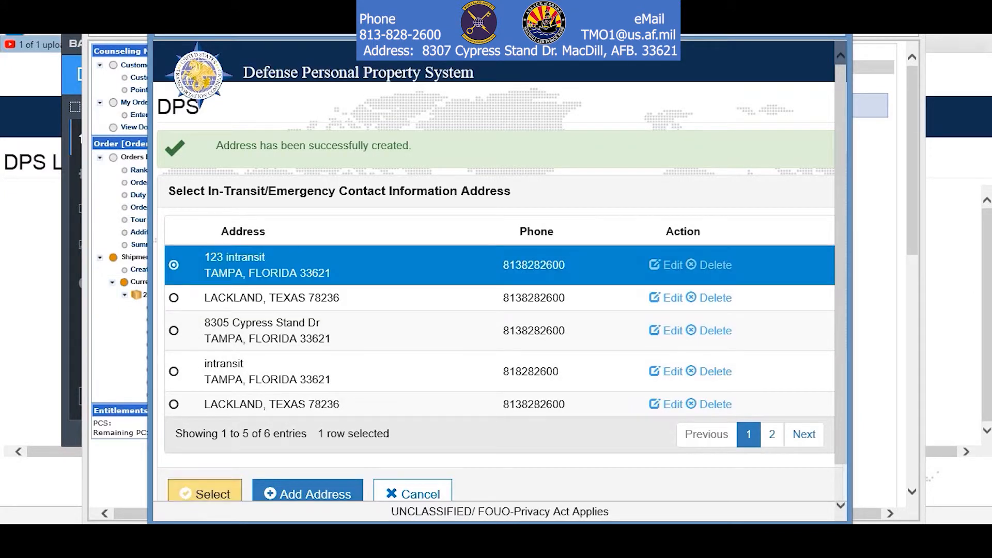
{"action": "left_click", "coordinate": [205, 493]}
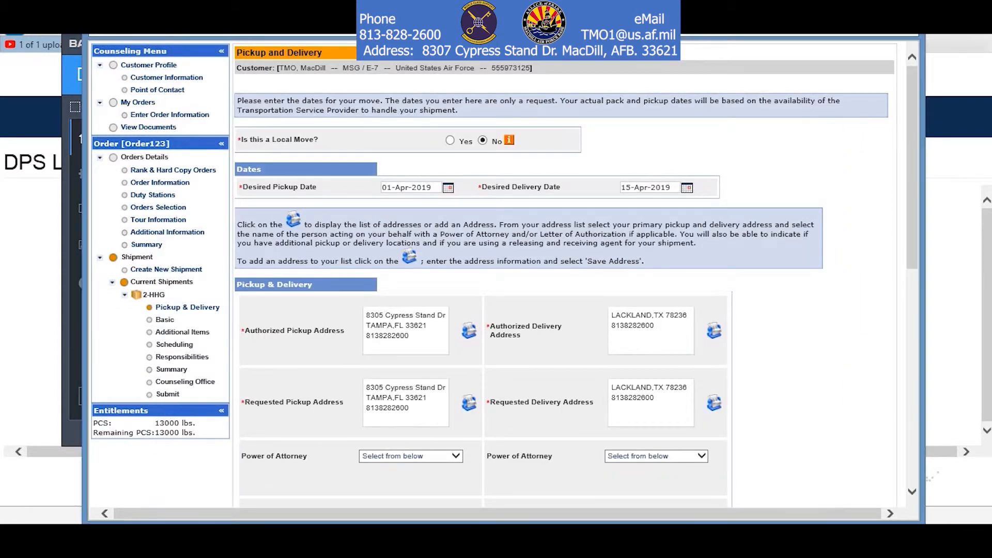
Set both the Releasing and Receiving agent dropdowns to Macdill TMO and proceed to Basic HHG.
{"action": "scroll", "coordinate": [563, 274], "scroll_direction": "down", "scroll_amount": 10}
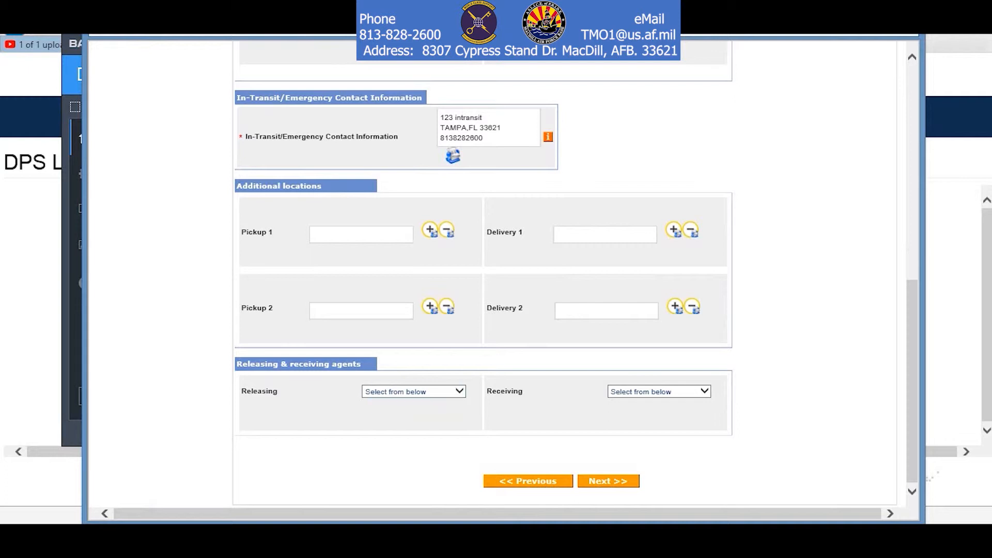
{"action": "left_click", "coordinate": [459, 391]}
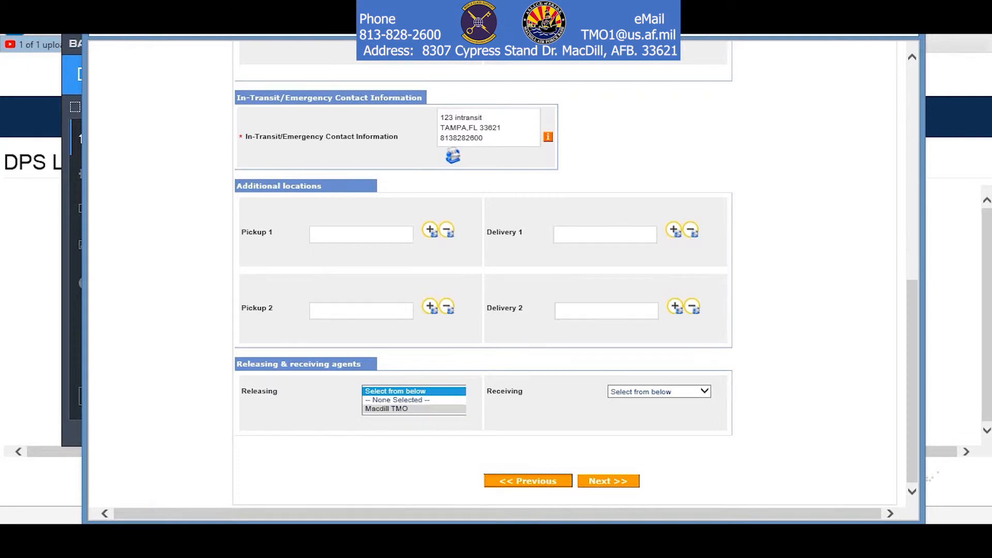
{"action": "left_click", "coordinate": [408, 408]}
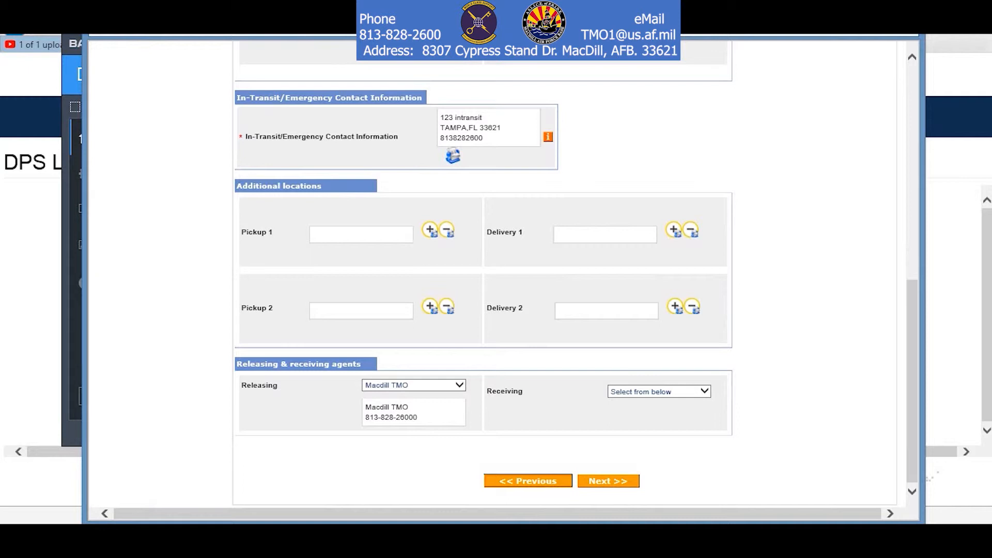
{"action": "left_click", "coordinate": [704, 391]}
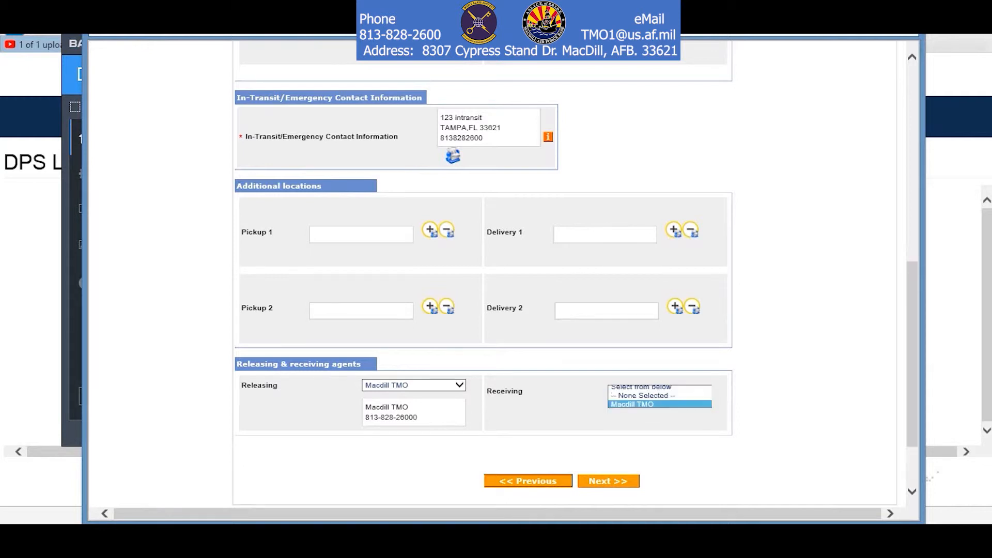
{"action": "left_click", "coordinate": [659, 404]}
{"action": "scroll", "coordinate": [564, 273], "scroll_direction": "up", "scroll_amount": 10}
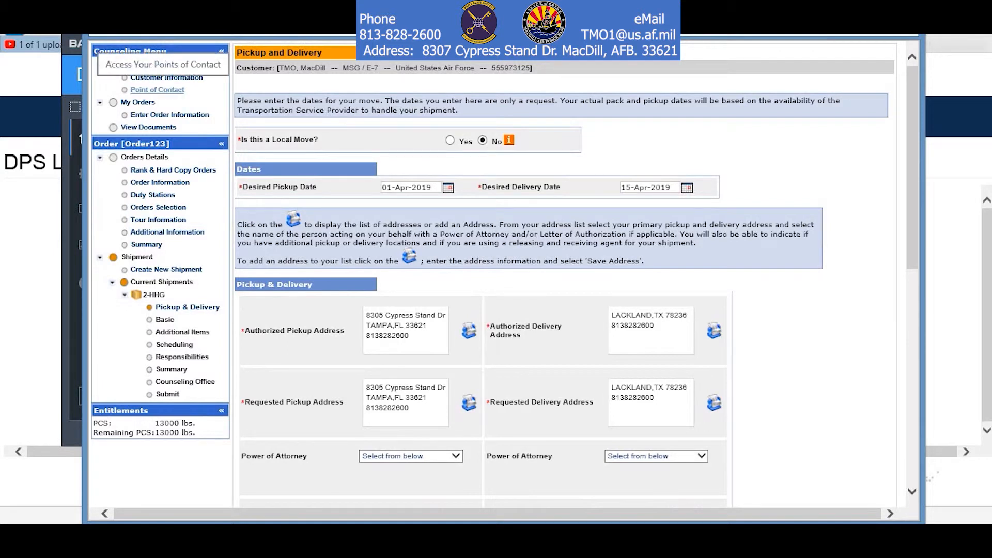
{"action": "scroll", "coordinate": [503, 269], "scroll_direction": "down", "scroll_amount": 10}
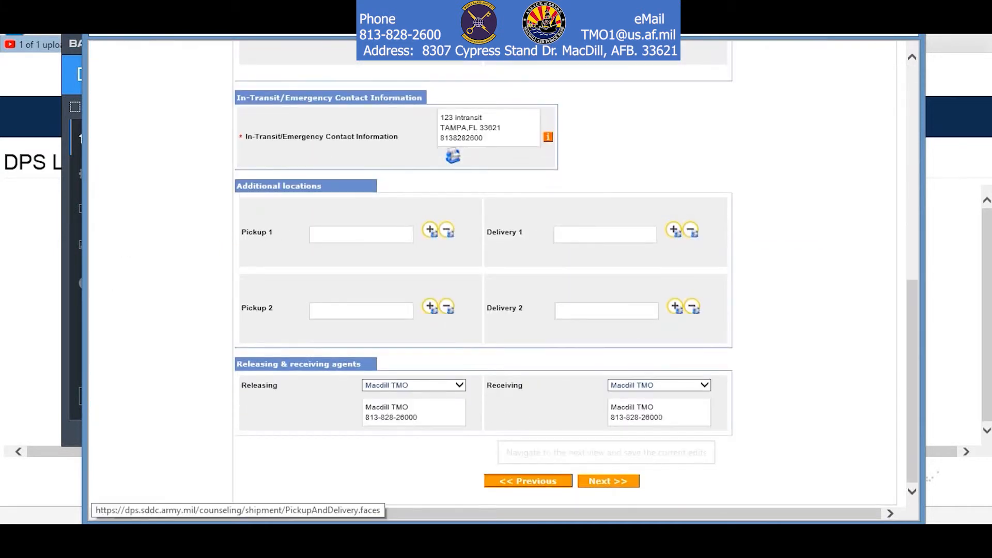
{"action": "left_click", "coordinate": [608, 480]}
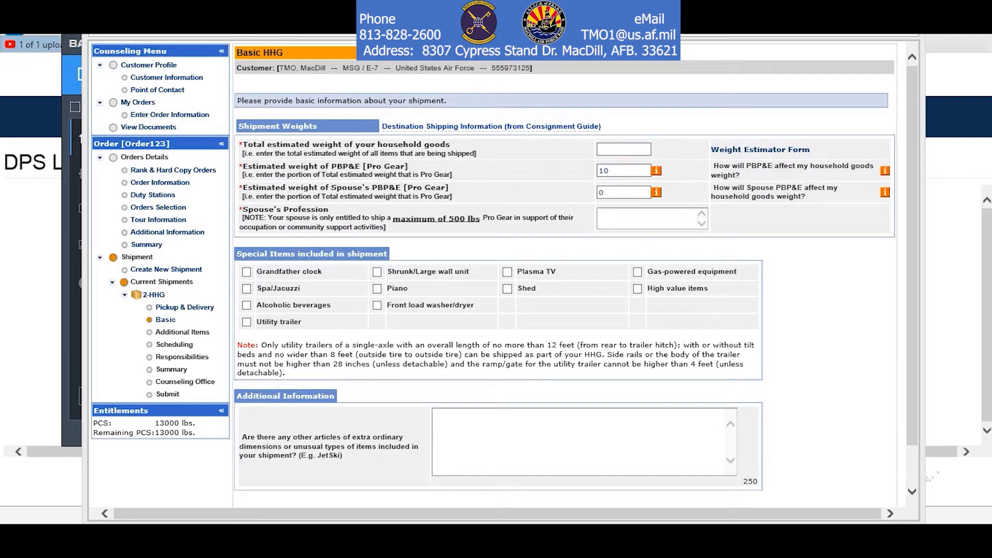
Enter 7000 lbs total household goods weight and review the PBP&E and spouse PBP&E explanations.
{"action": "left_click", "coordinate": [623, 149]}
{"action": "type", "text": "7000"}
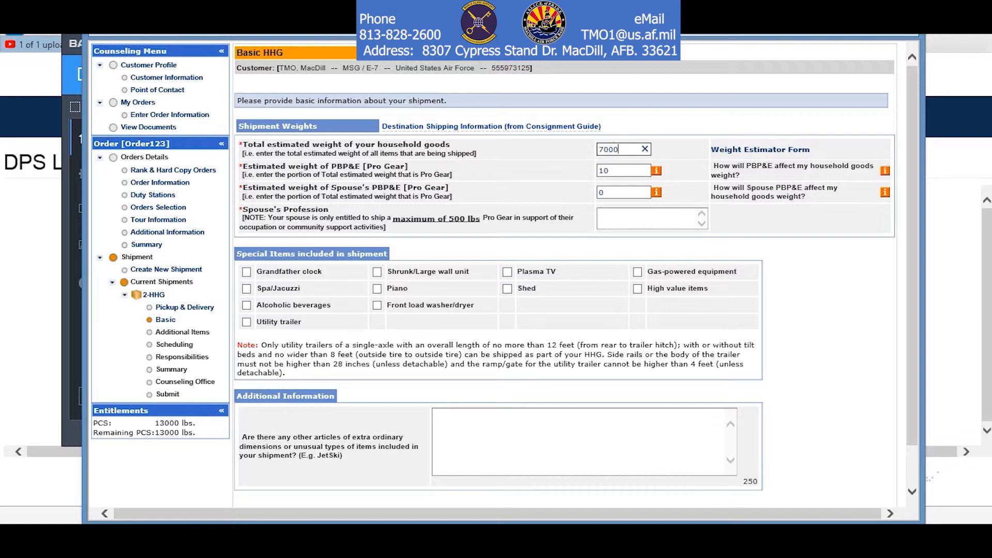
{"action": "left_click", "coordinate": [656, 170]}
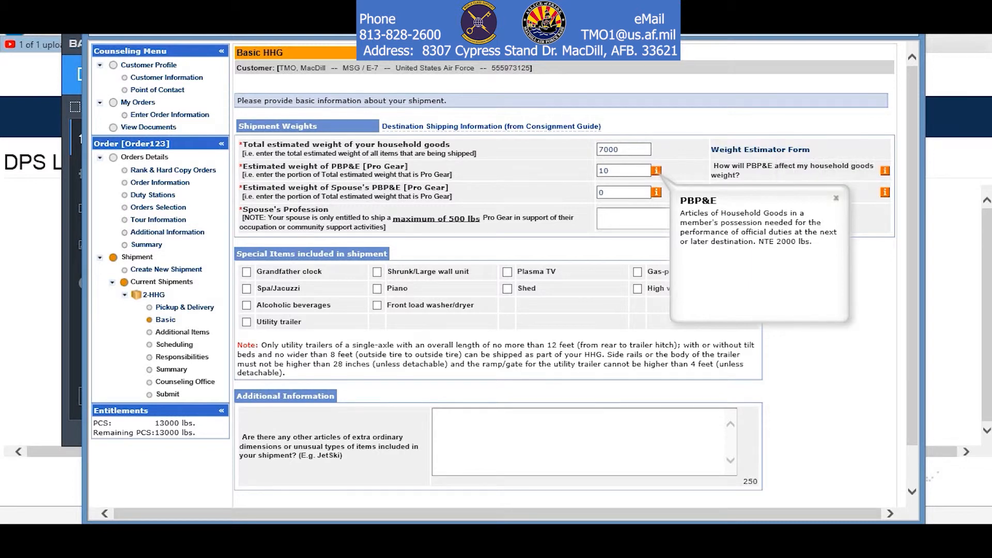
{"action": "left_click", "coordinate": [836, 198]}
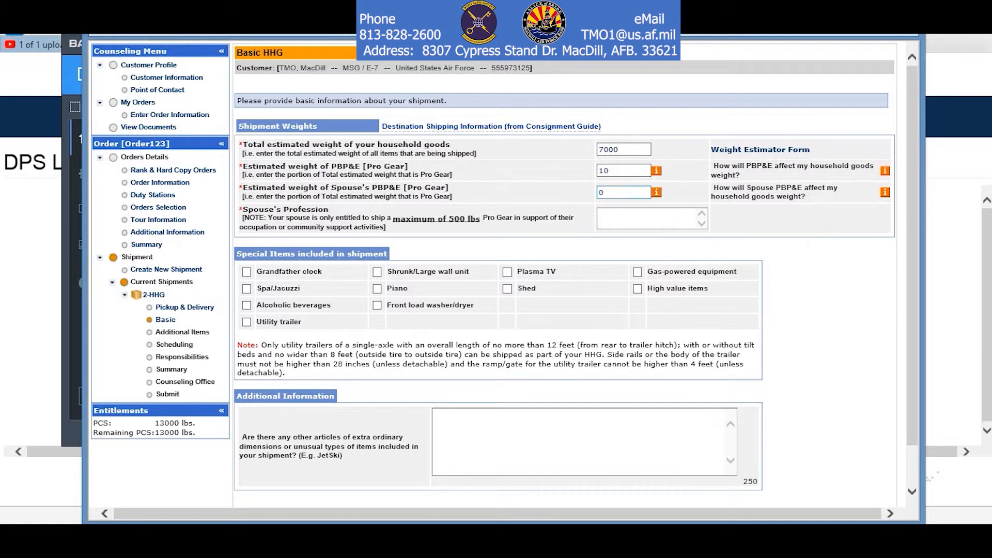
{"action": "left_click", "coordinate": [656, 192]}
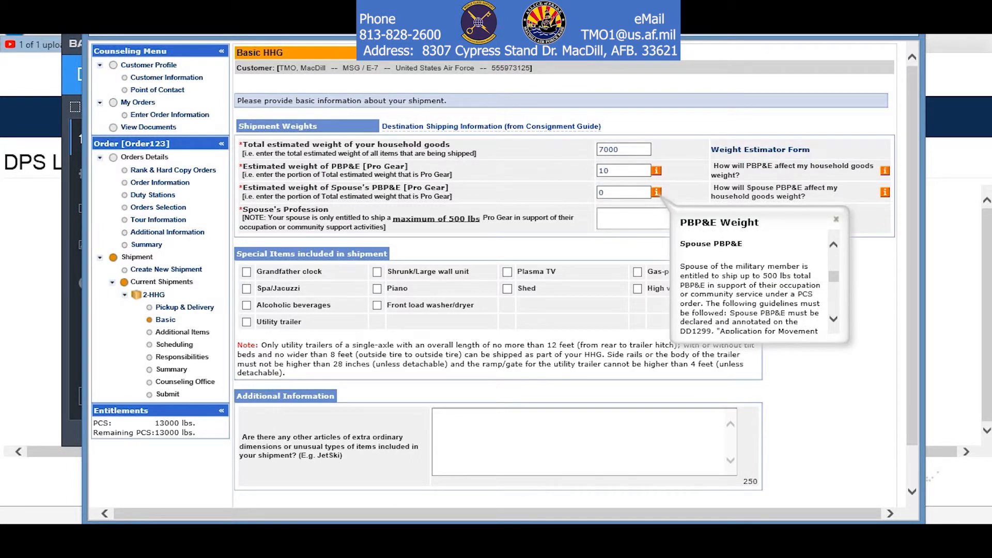
{"action": "left_click", "coordinate": [836, 219]}
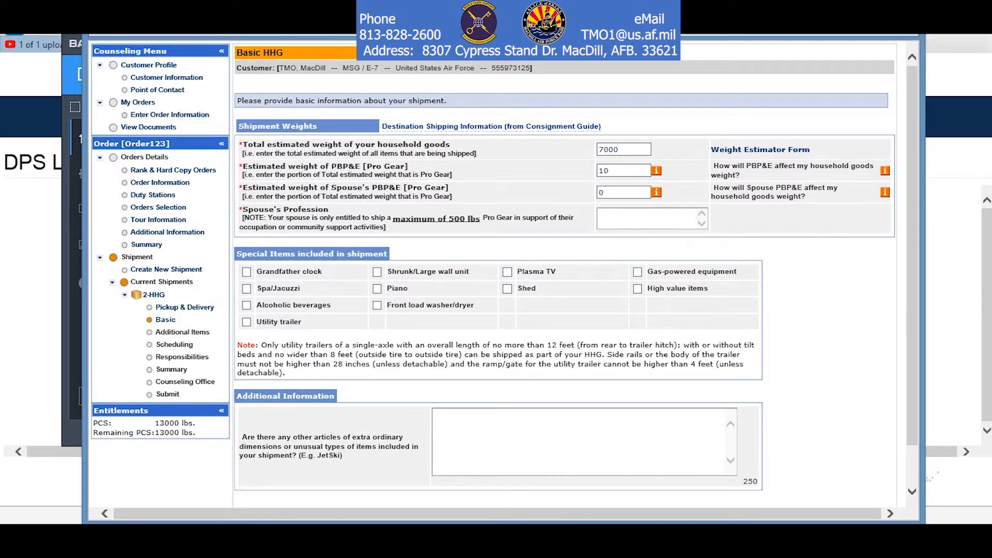
Add the note 'alt pu date 5 Apr 2019' under Additional Information and continue.
{"action": "scroll", "coordinate": [503, 273], "scroll_direction": "down", "scroll_amount": 1}
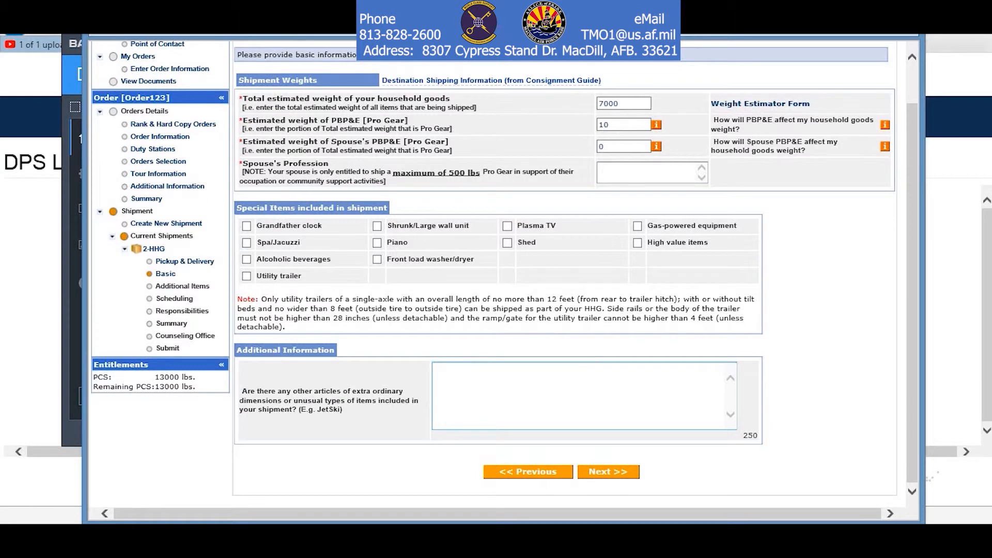
{"action": "type", "text": "alt pu date "}
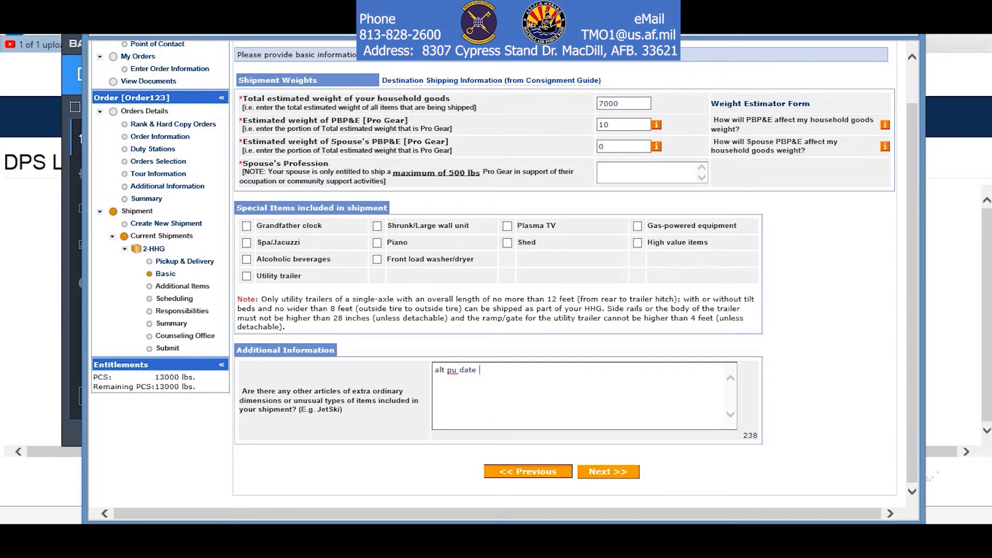
{"action": "type", "text": "5 Apr 2019"}
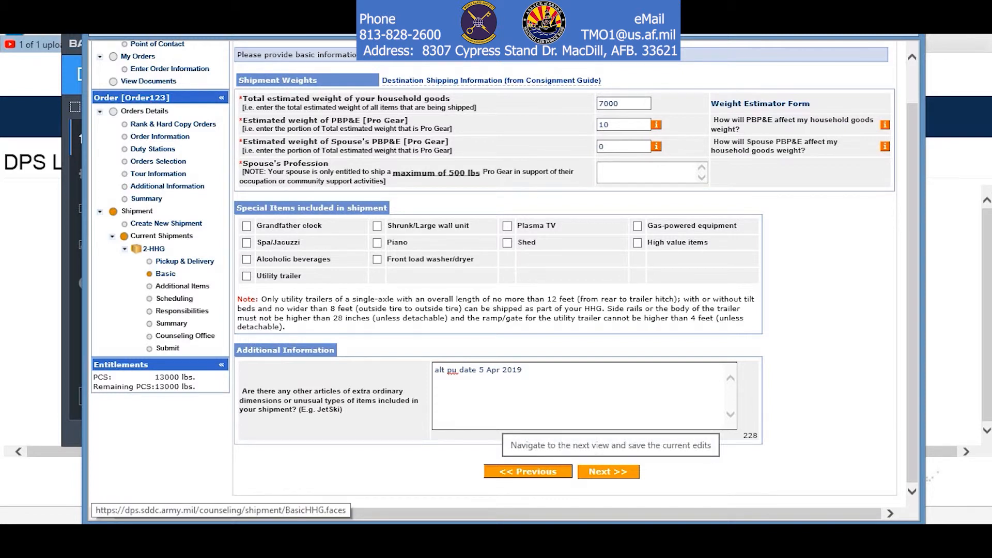
{"action": "left_click", "coordinate": [607, 471]}
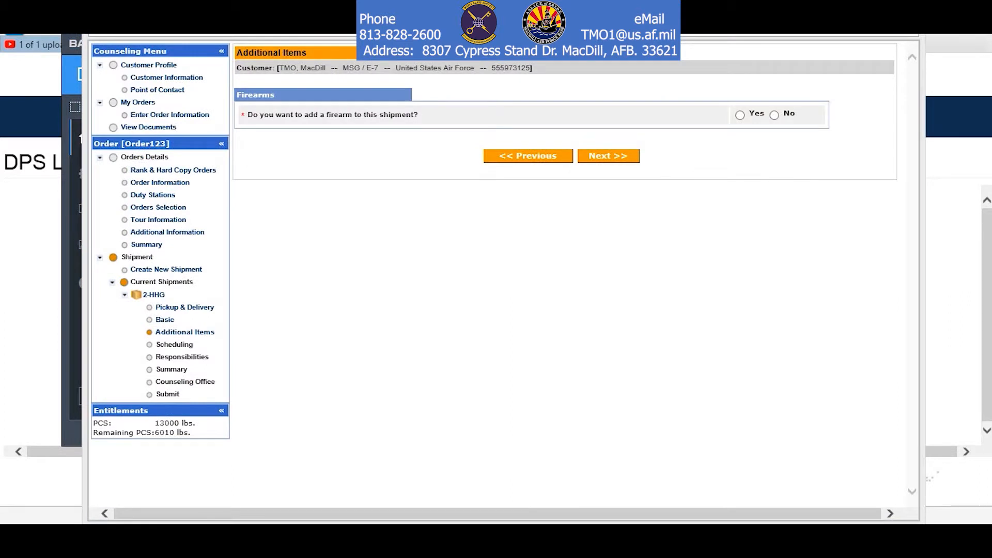
Cancel a trial firearm entry, answer No to firearms, and continue to Scheduling.
{"action": "left_click", "coordinate": [740, 115]}
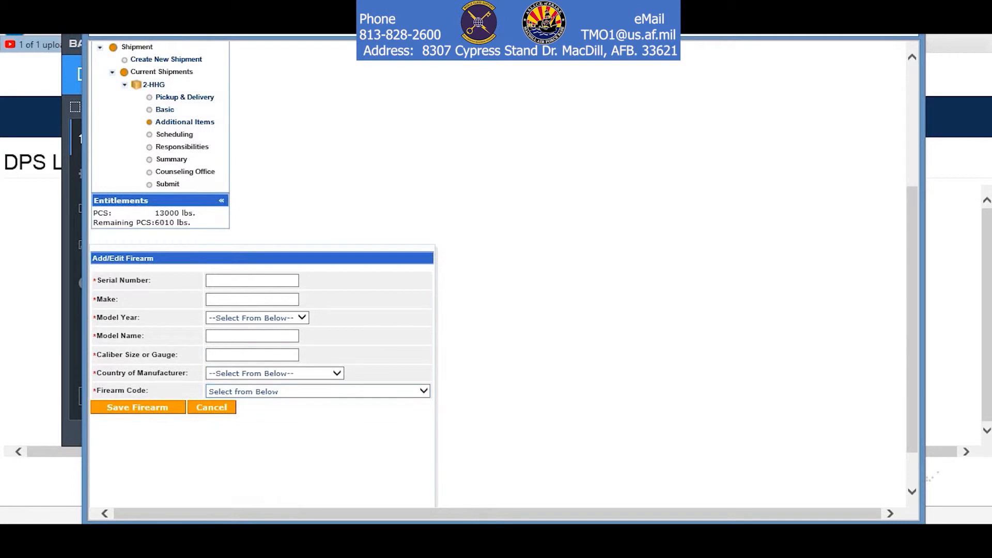
{"action": "left_click", "coordinate": [424, 391]}
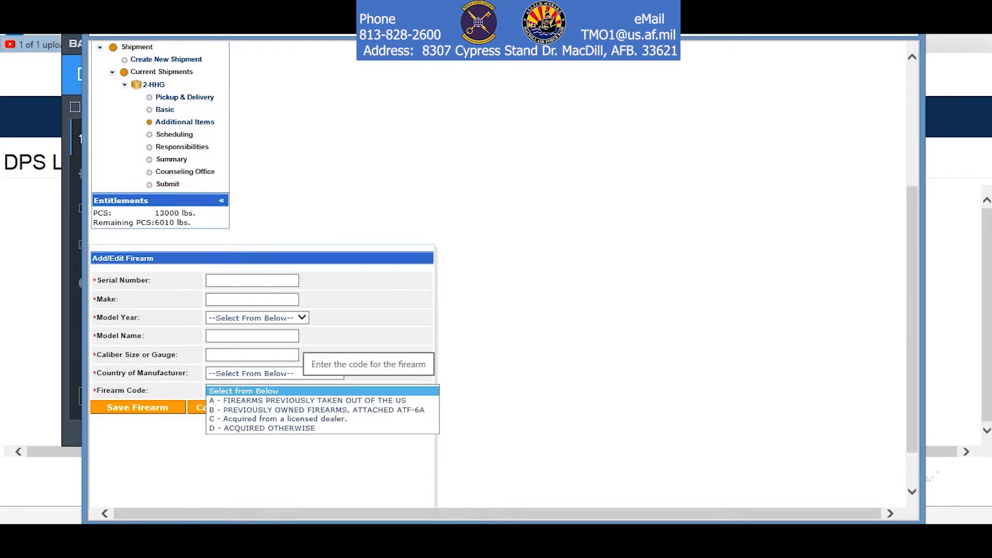
{"action": "key", "text": "Escape"}
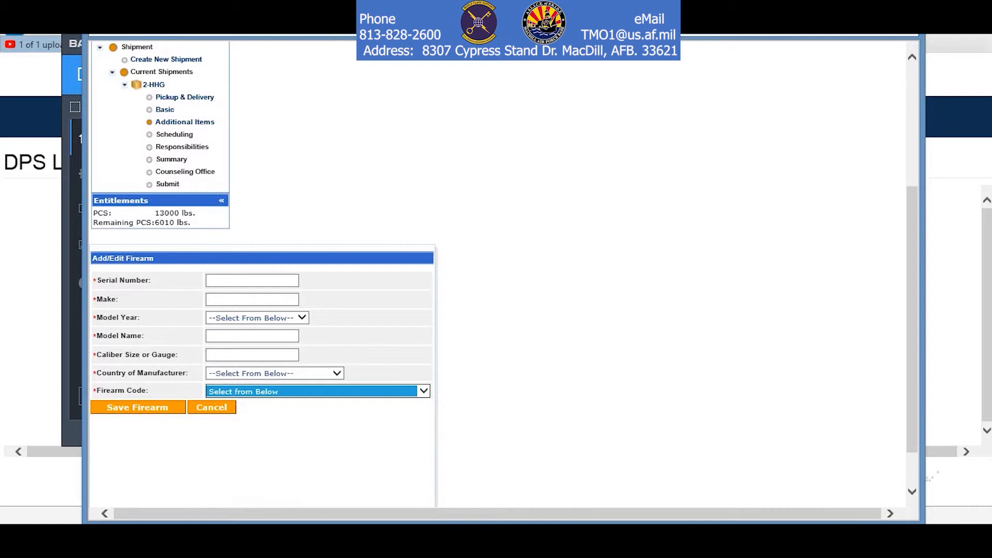
{"action": "left_click", "coordinate": [211, 408]}
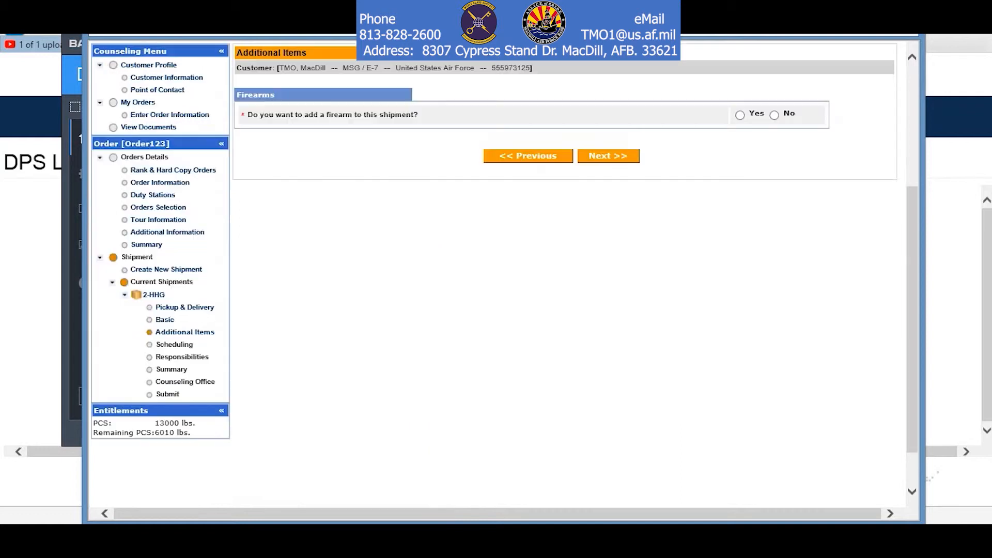
{"action": "left_click", "coordinate": [774, 115]}
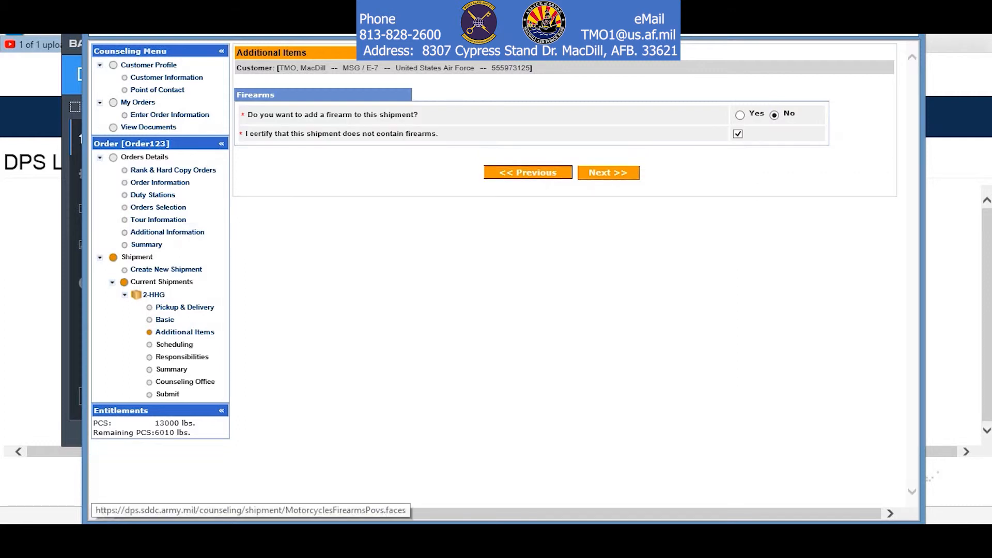
{"action": "left_click", "coordinate": [608, 173]}
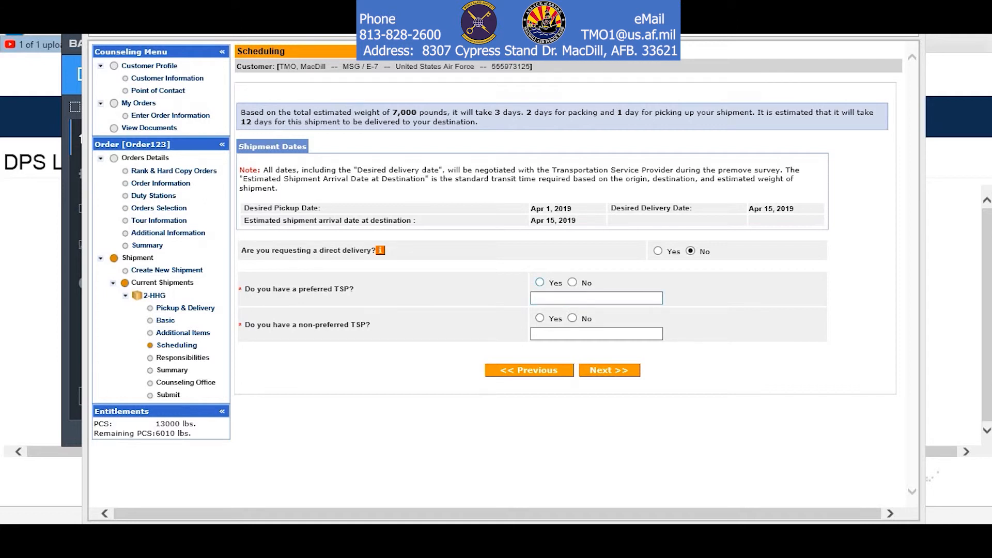
Answer No to both preferred and non-preferred TSP questions and continue to Customer Responsibilities.
{"action": "left_click", "coordinate": [572, 283]}
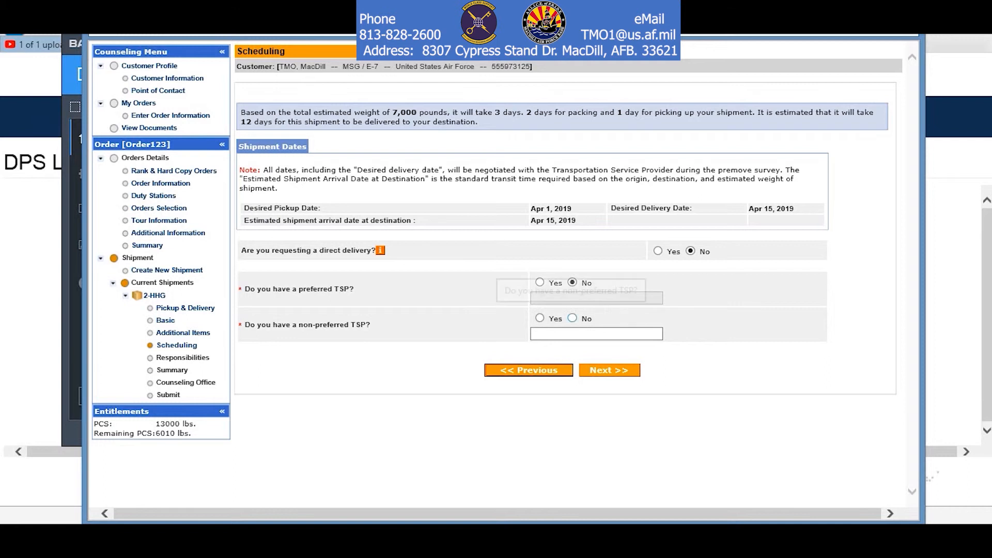
{"action": "left_click", "coordinate": [572, 319]}
{"action": "left_click", "coordinate": [609, 370]}
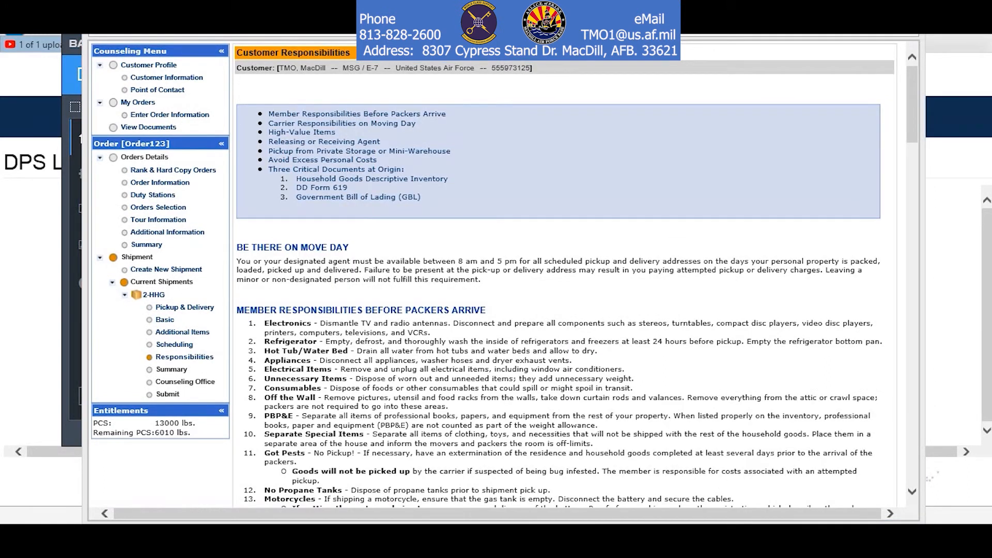
Tick the entitlement acknowledgement checkbox at the bottom of Customer Responsibilities and continue to the Shipment Summary.
{"action": "scroll", "coordinate": [494, 274], "scroll_direction": "down", "scroll_amount": 12}
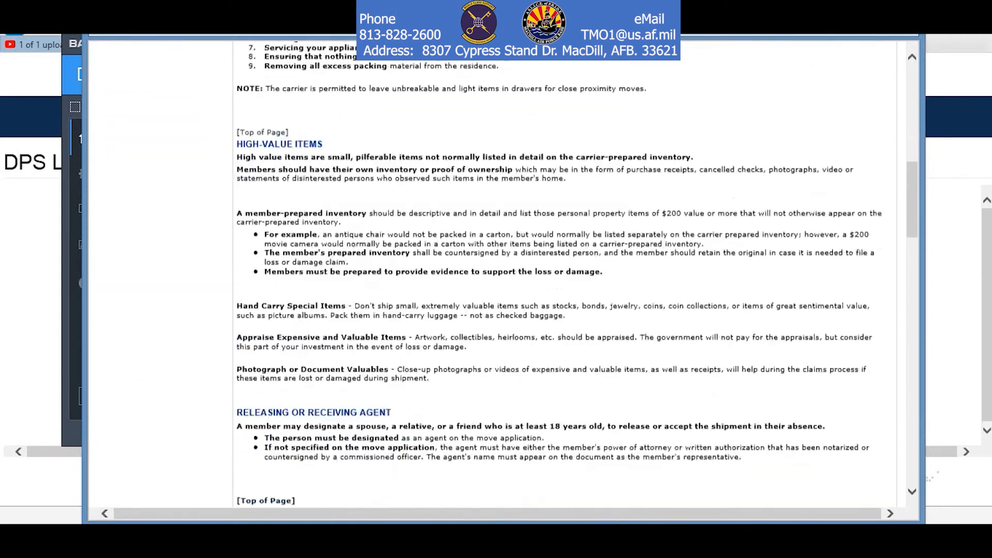
{"action": "scroll", "coordinate": [494, 273], "scroll_direction": "down", "scroll_amount": 1}
{"action": "scroll", "coordinate": [560, 274], "scroll_direction": "down", "scroll_amount": 5}
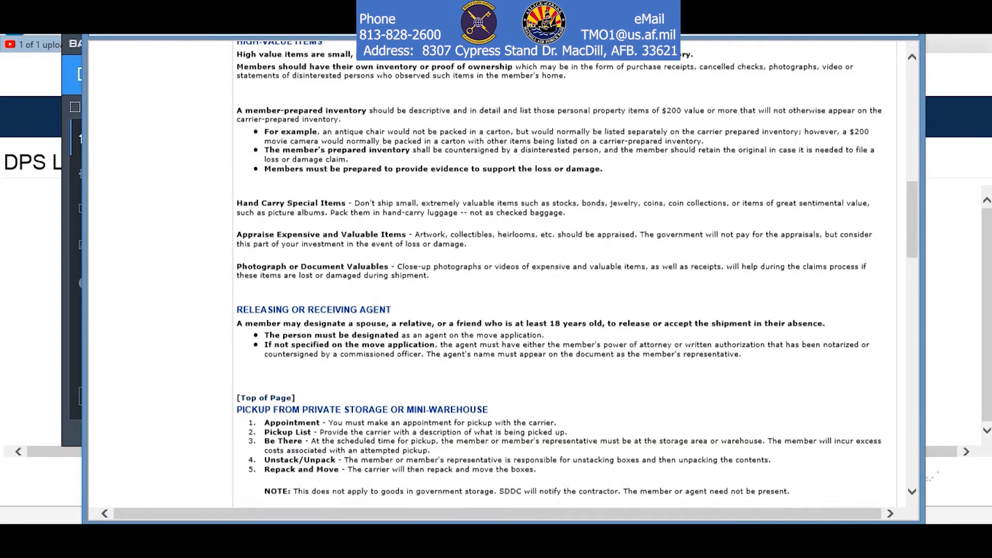
{"action": "scroll", "coordinate": [561, 274], "scroll_direction": "down", "scroll_amount": 8}
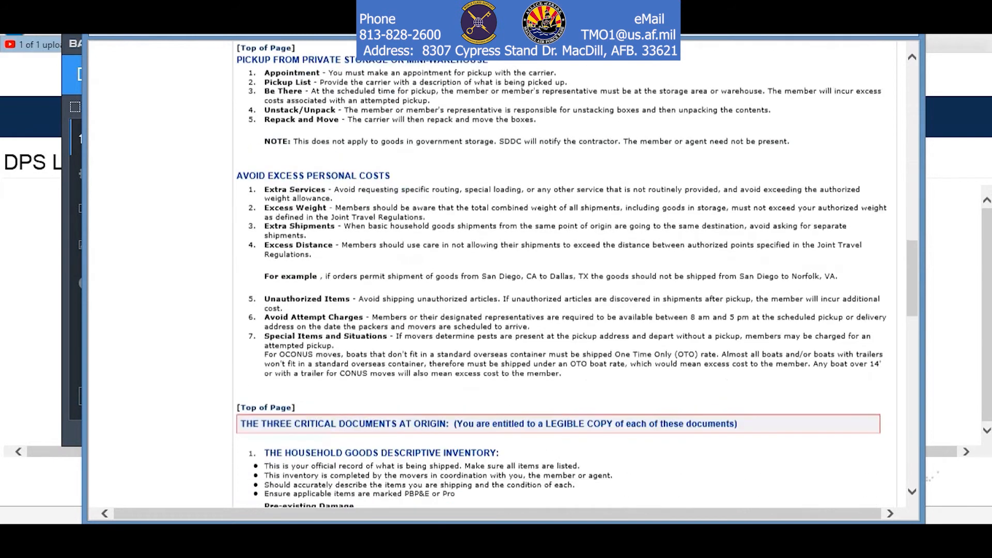
{"action": "scroll", "coordinate": [561, 273], "scroll_direction": "down", "scroll_amount": 7}
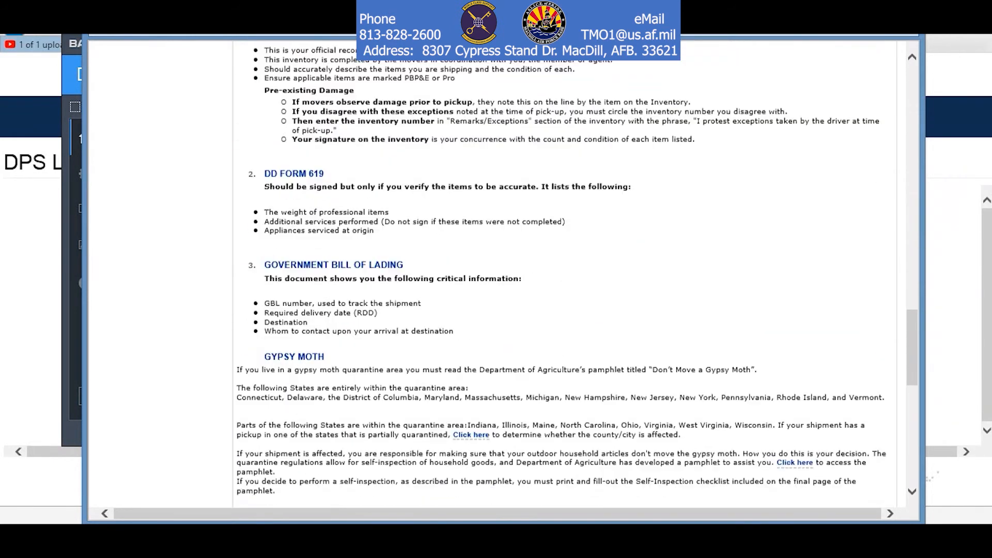
{"action": "scroll", "coordinate": [561, 274], "scroll_direction": "down", "scroll_amount": 6}
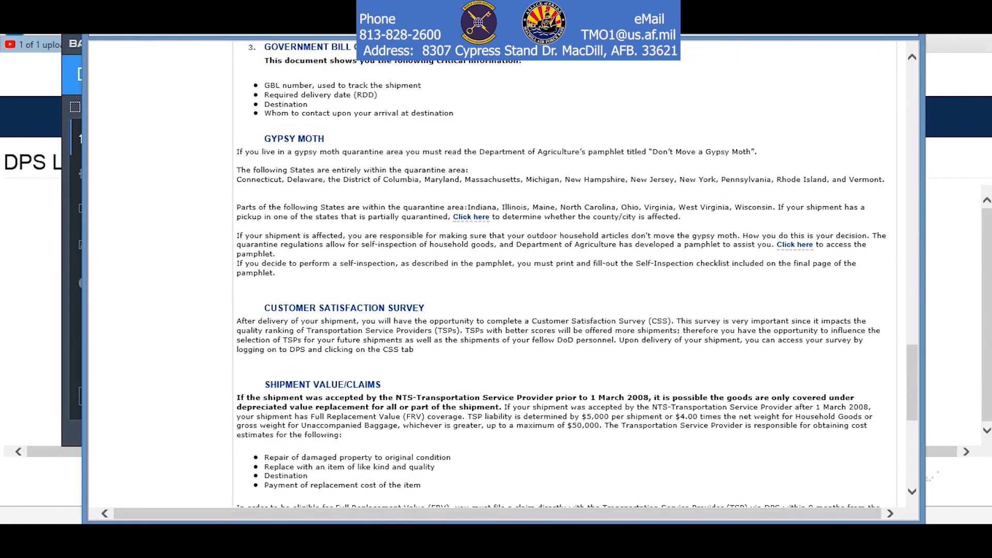
{"action": "scroll", "coordinate": [561, 273], "scroll_direction": "down", "scroll_amount": 2}
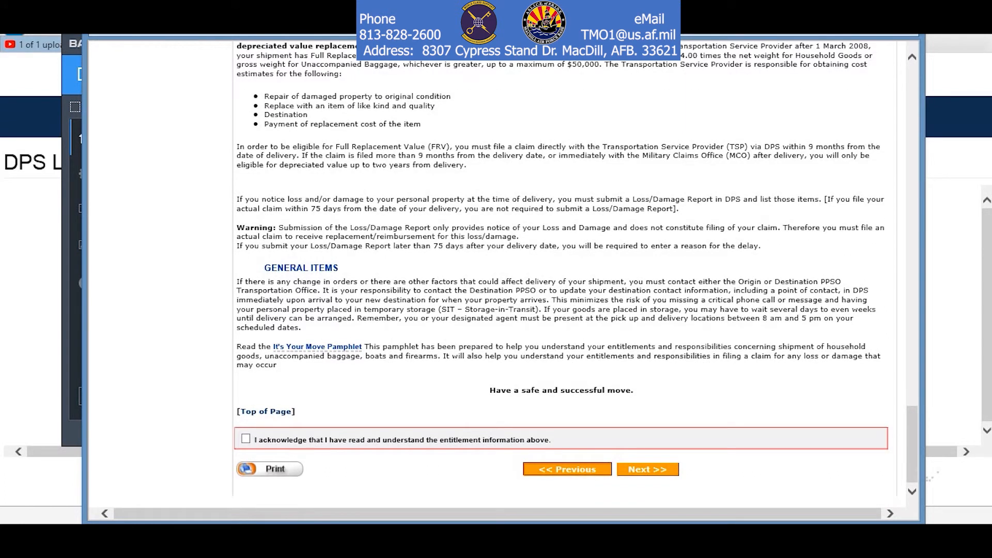
{"action": "left_click", "coordinate": [246, 439]}
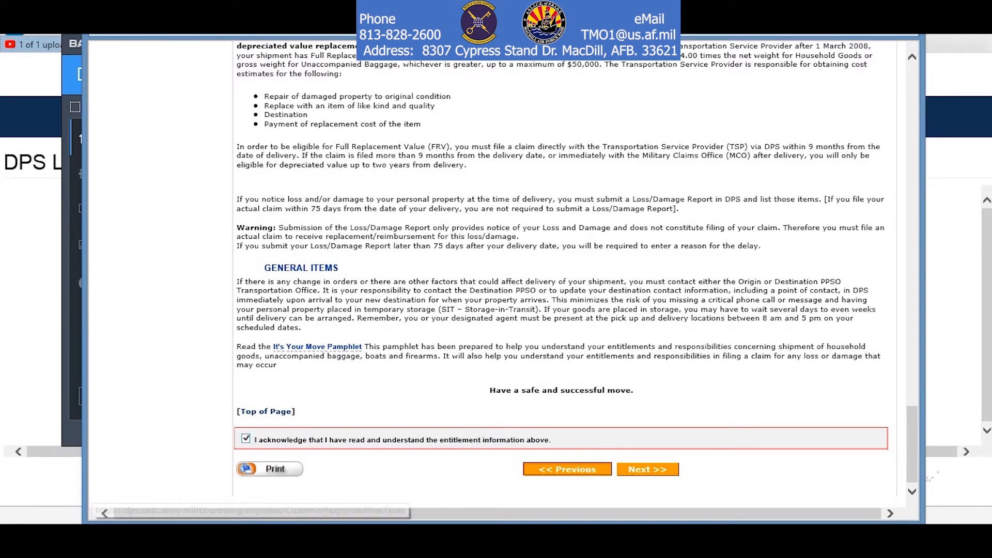
{"action": "left_click", "coordinate": [648, 469]}
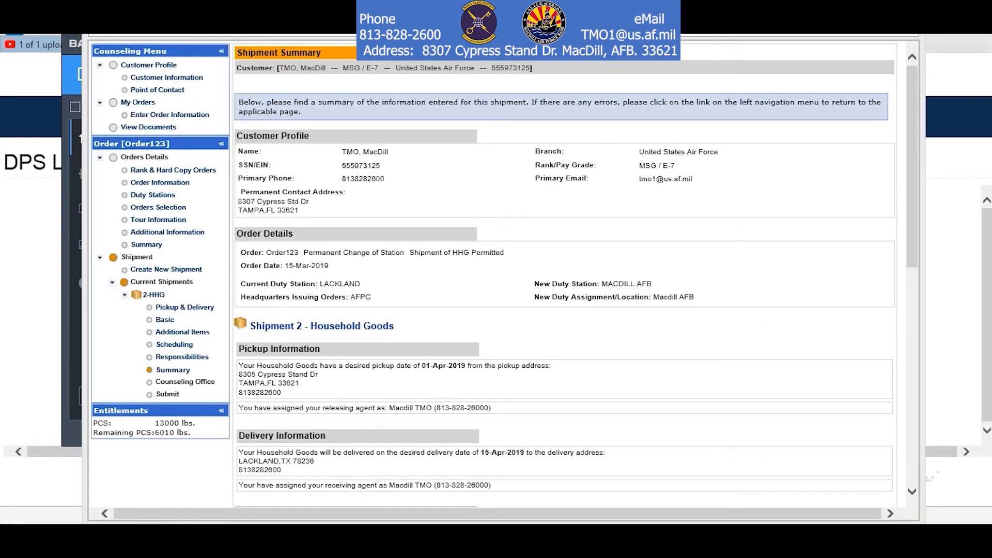
Review the 2-HHG Shipment Summary's pickup and delivery details, then continue to Counseling Office.
{"action": "scroll", "coordinate": [494, 274], "scroll_direction": "down", "scroll_amount": 5}
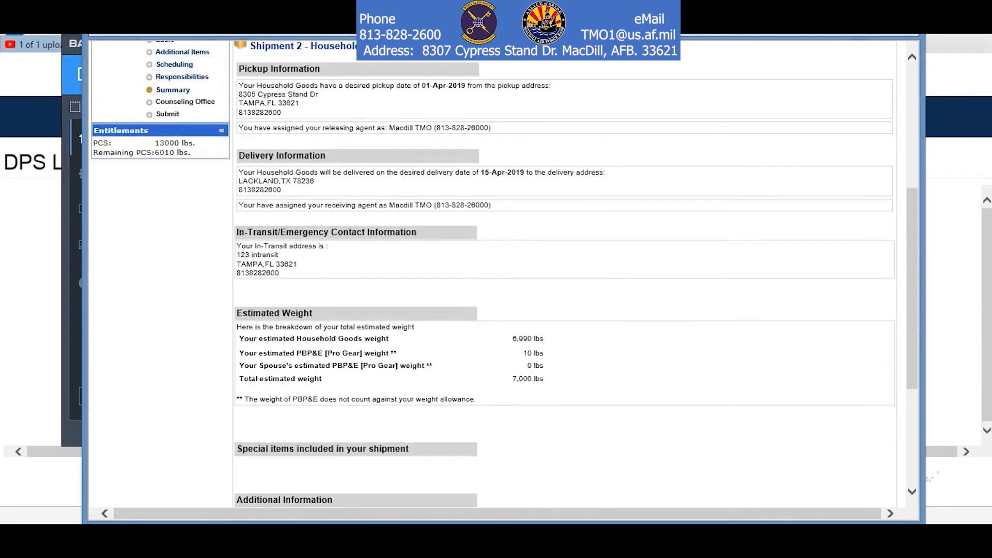
{"action": "scroll", "coordinate": [493, 273], "scroll_direction": "down", "scroll_amount": 3}
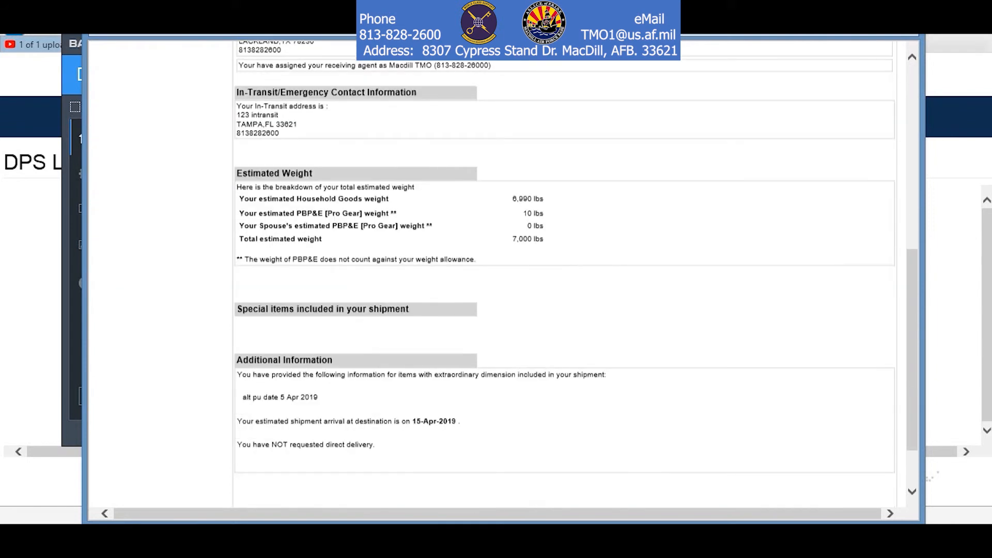
{"action": "scroll", "coordinate": [503, 271], "scroll_direction": "up", "scroll_amount": 4}
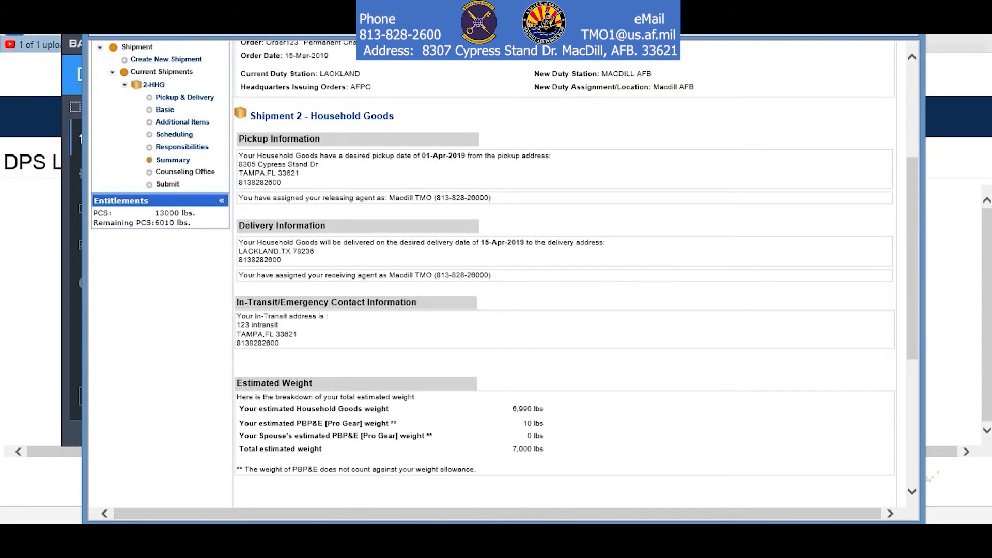
{"action": "scroll", "coordinate": [563, 274], "scroll_direction": "down", "scroll_amount": 5}
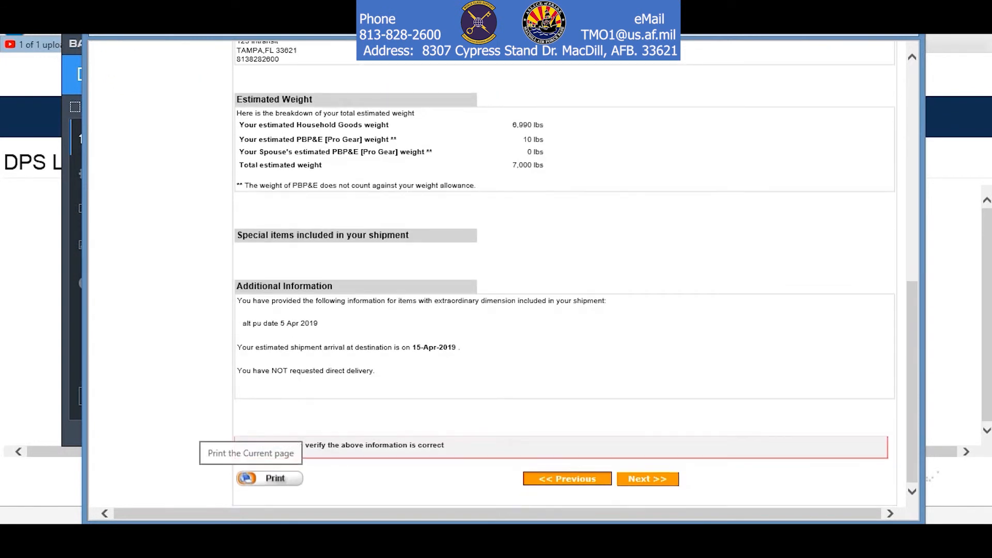
{"action": "left_click", "coordinate": [647, 478]}
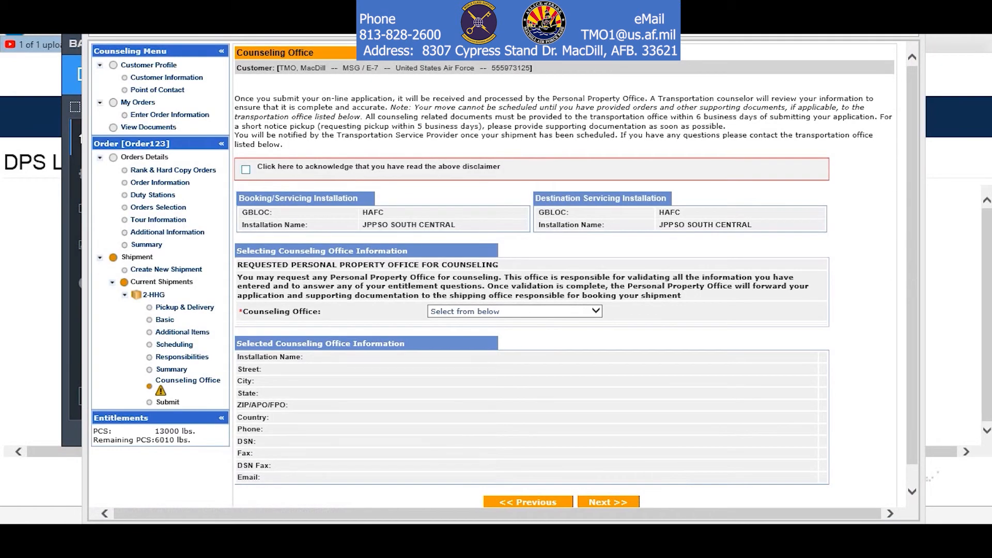
Acknowledge the counseling disclaimer, pick MACDILL AFB, FL as counseling office, and continue to Shipment Submit.
{"action": "left_click", "coordinate": [246, 169]}
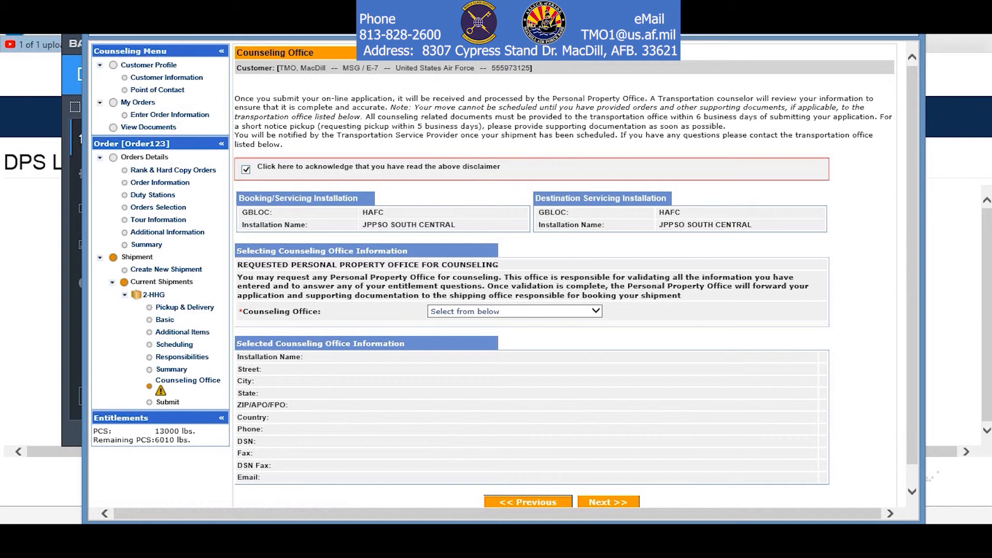
{"action": "left_click", "coordinate": [595, 310]}
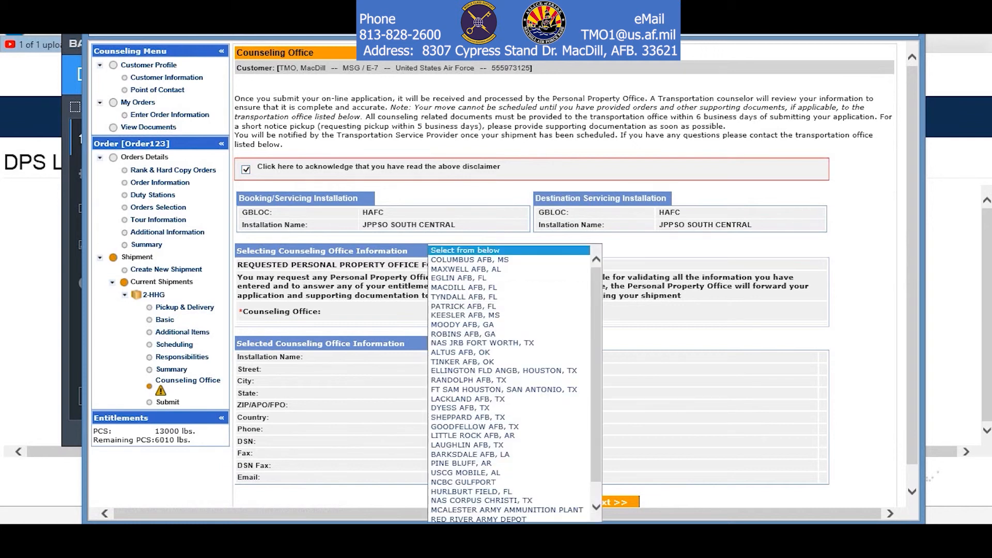
{"action": "scroll", "coordinate": [512, 383], "scroll_direction": "down", "scroll_amount": 2}
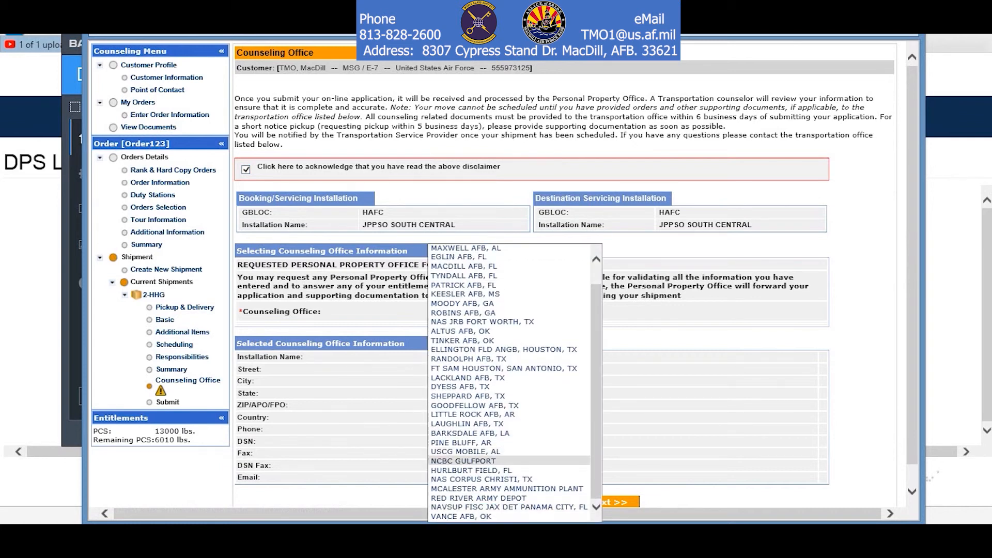
{"action": "left_click", "coordinate": [464, 267]}
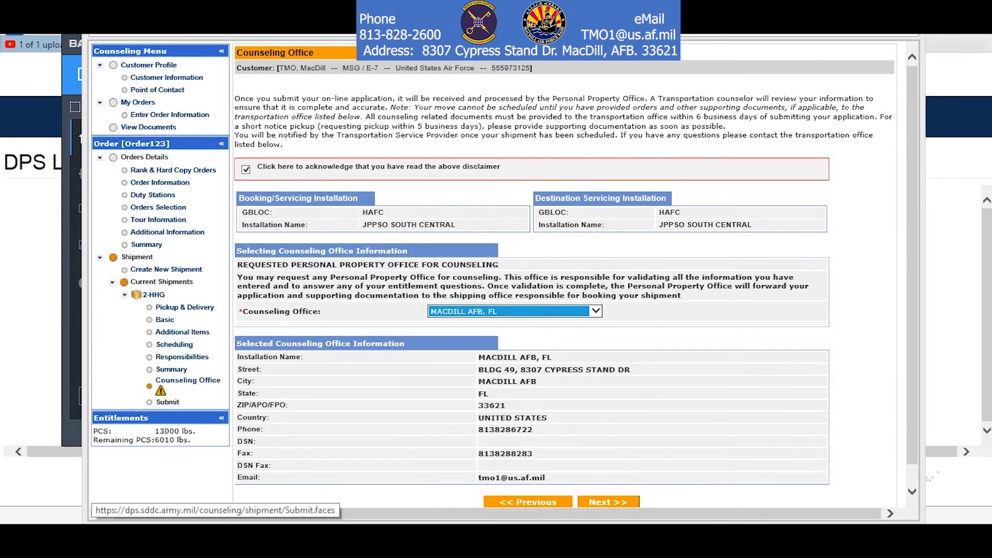
{"action": "left_click", "coordinate": [608, 501]}
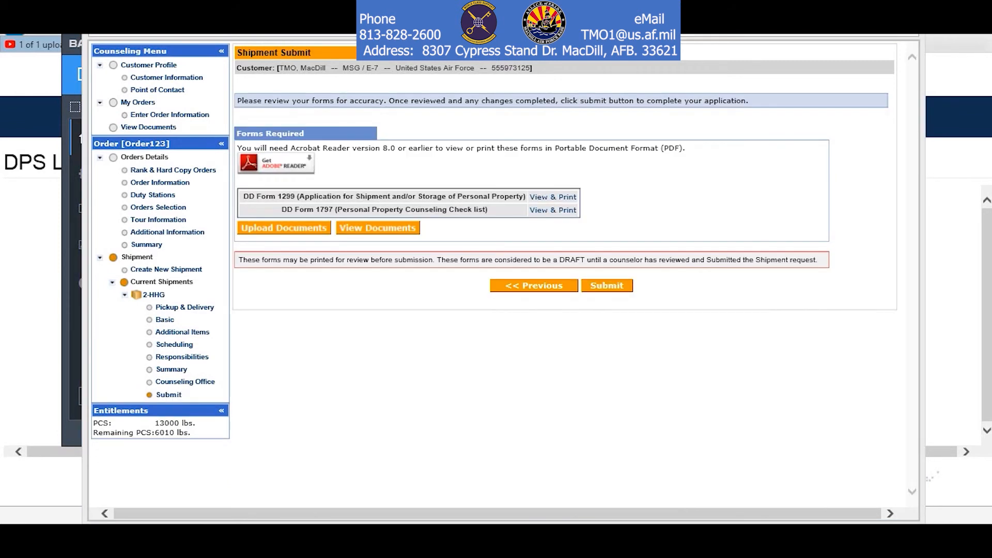